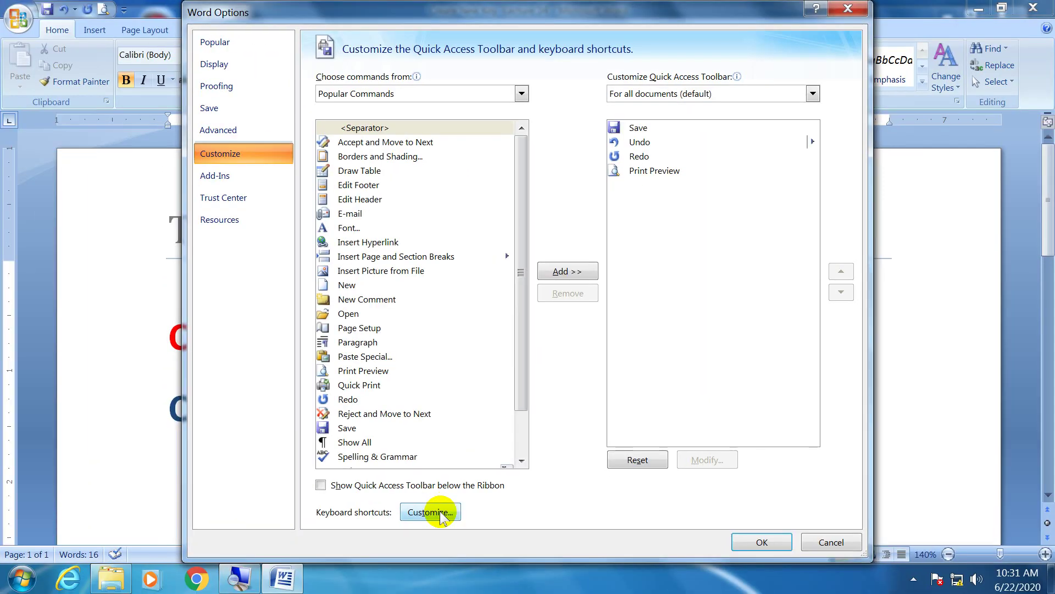
# Step: Open the keyboard shortcut customization and reset all key assignments saved in Normal
pyautogui.click(366, 527)
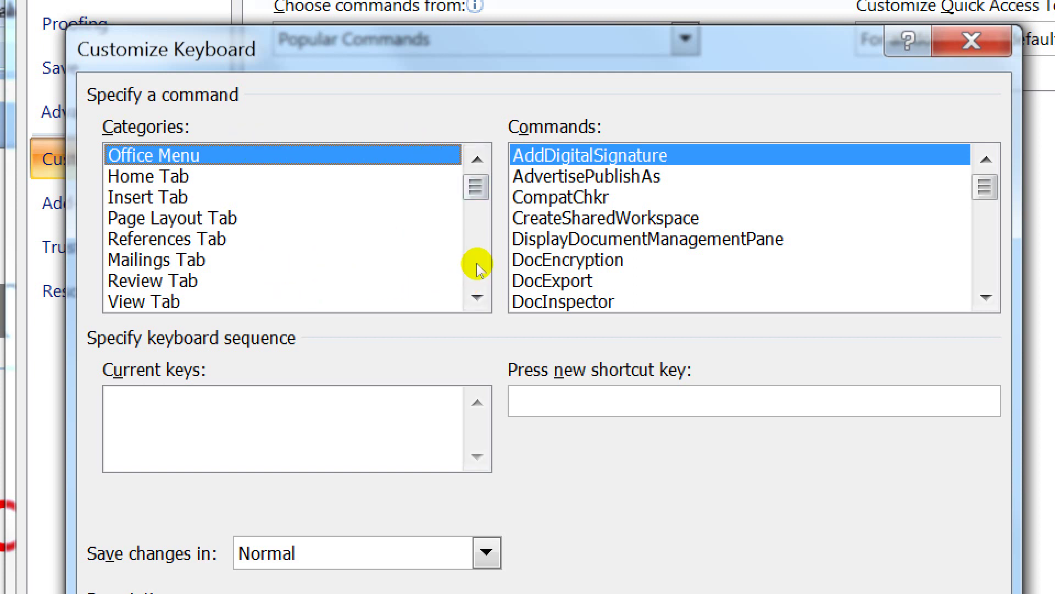
pyautogui.scroll(-1, 396, 347)
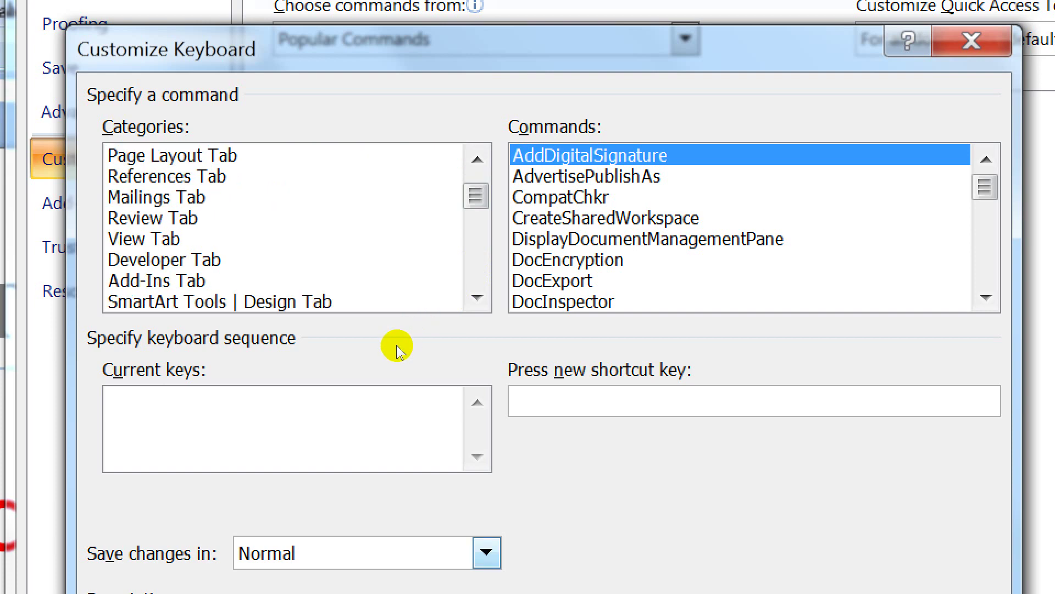
pyautogui.scroll(-3, 523, 318)
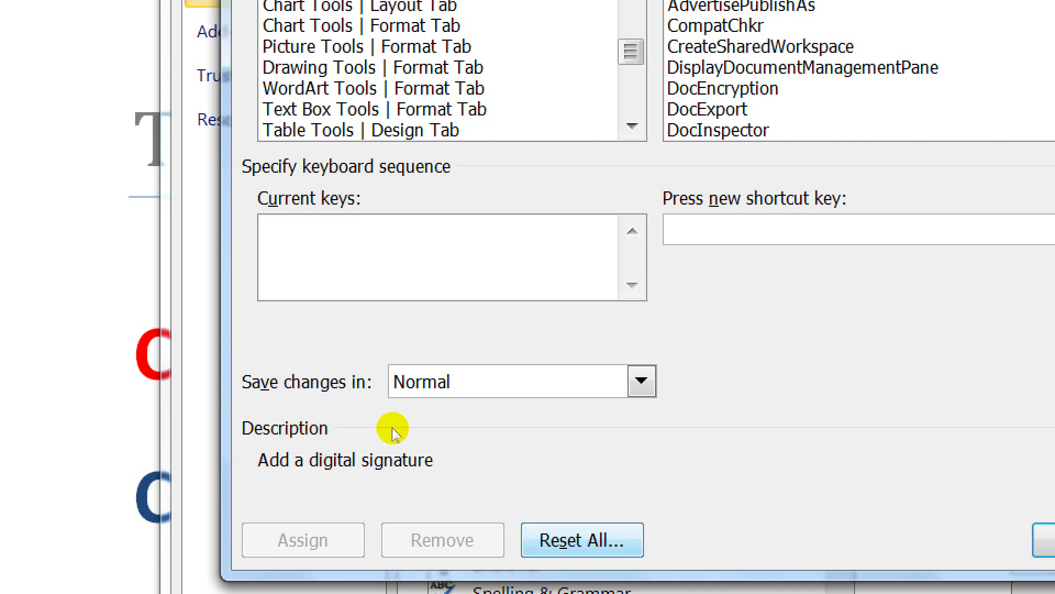
pyautogui.press('Return')
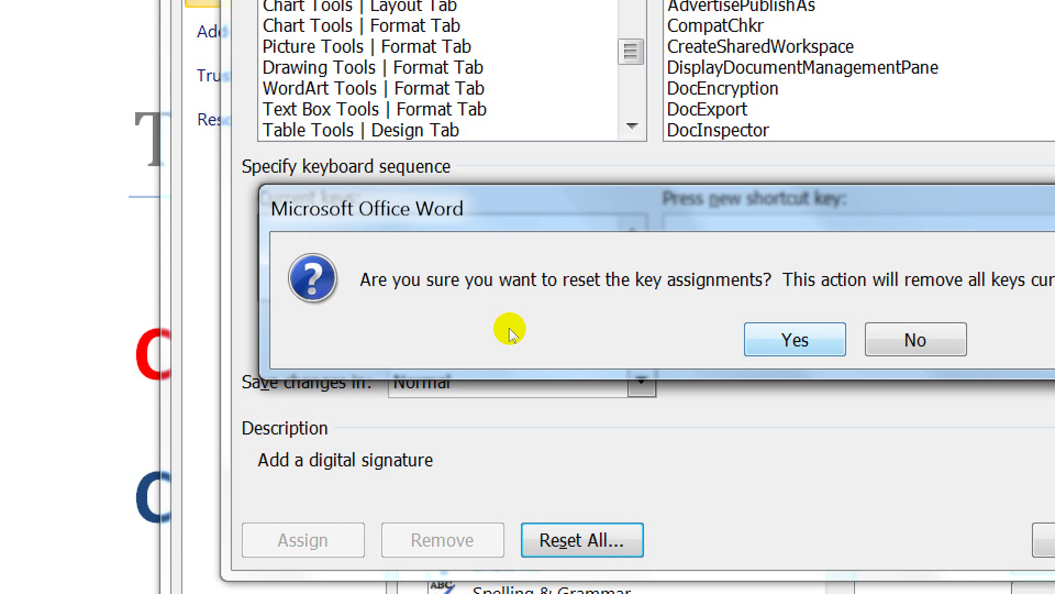
pyautogui.press('Return')
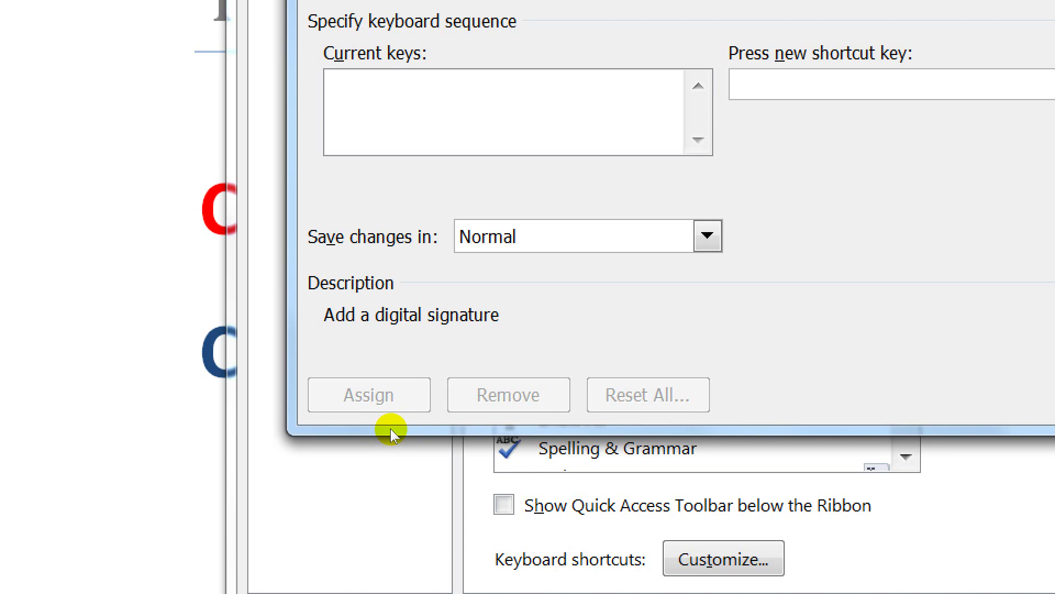
pyautogui.press('super')
pyautogui.press('super')
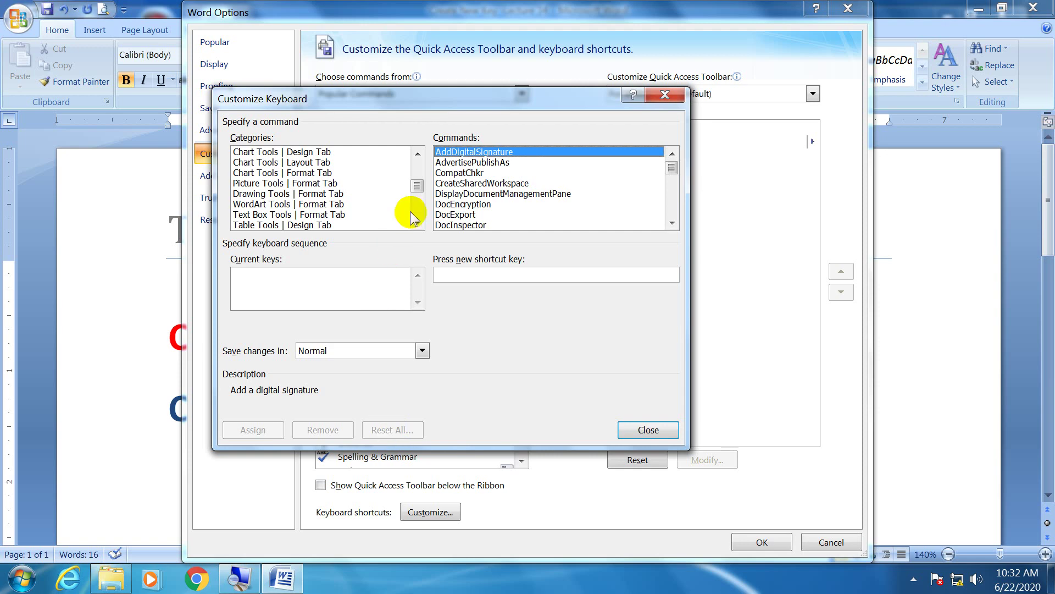
# Step: Remove the Ctrl+Shift+B shortcut from the Bold command in the Home Tab category and close the keyboard customization
pyautogui.moveTo(417, 187); pyautogui.dragTo(419, 154)
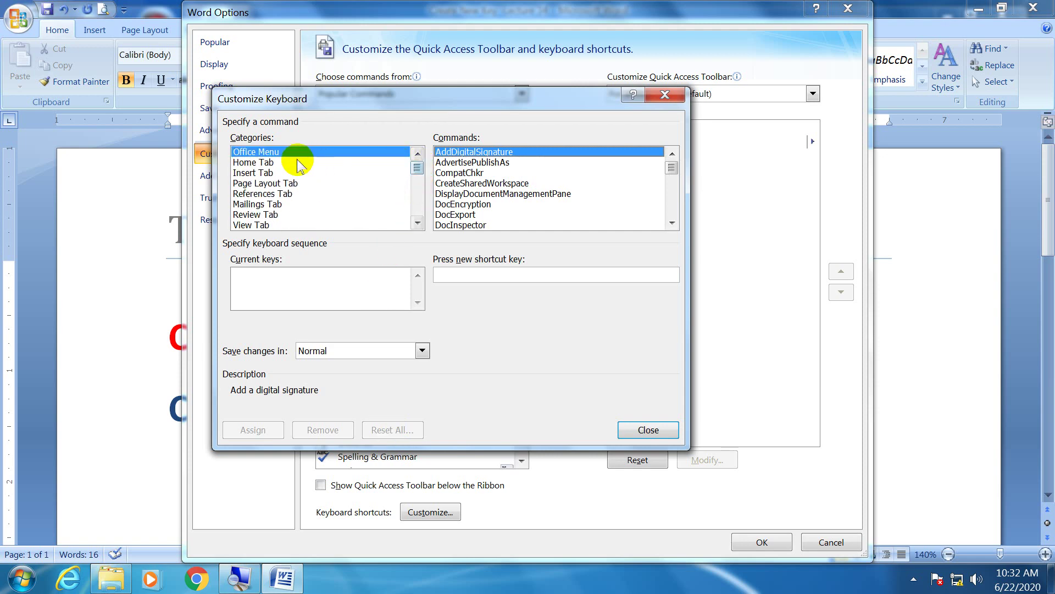
pyautogui.click(275, 162)
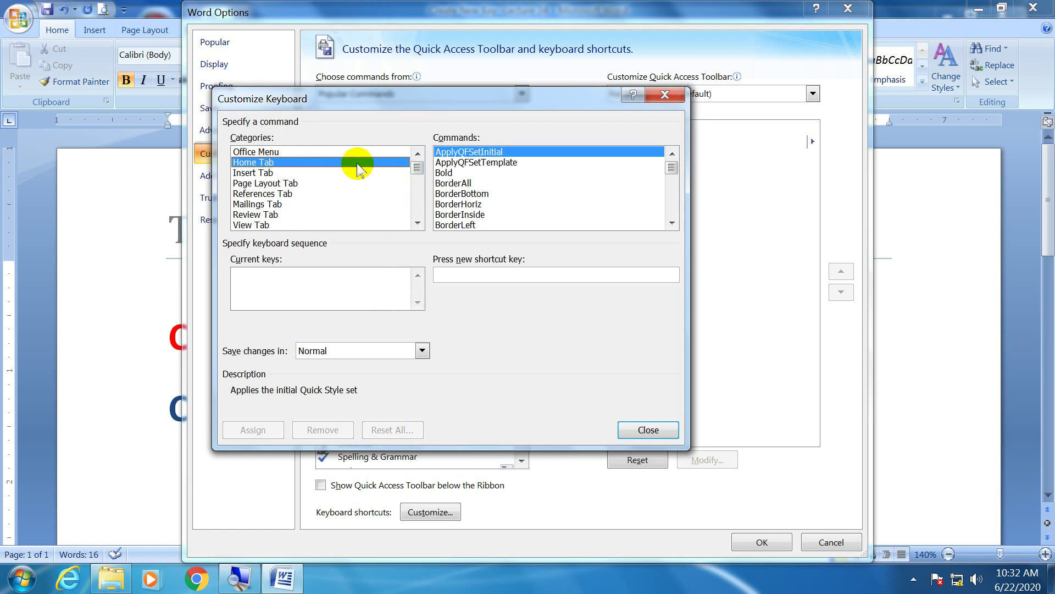
pyautogui.click(446, 173)
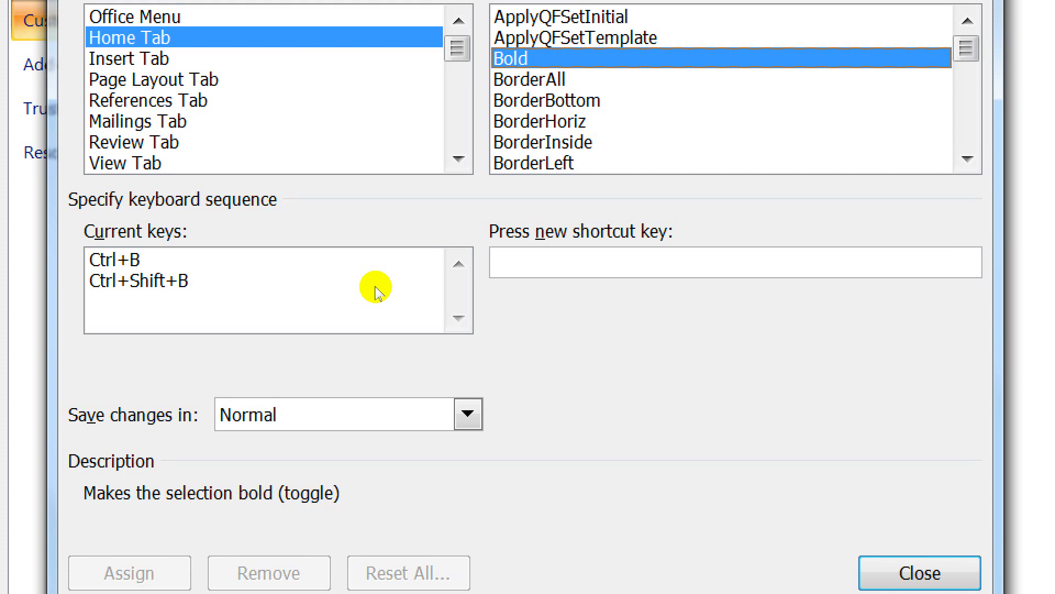
pyautogui.click(257, 283)
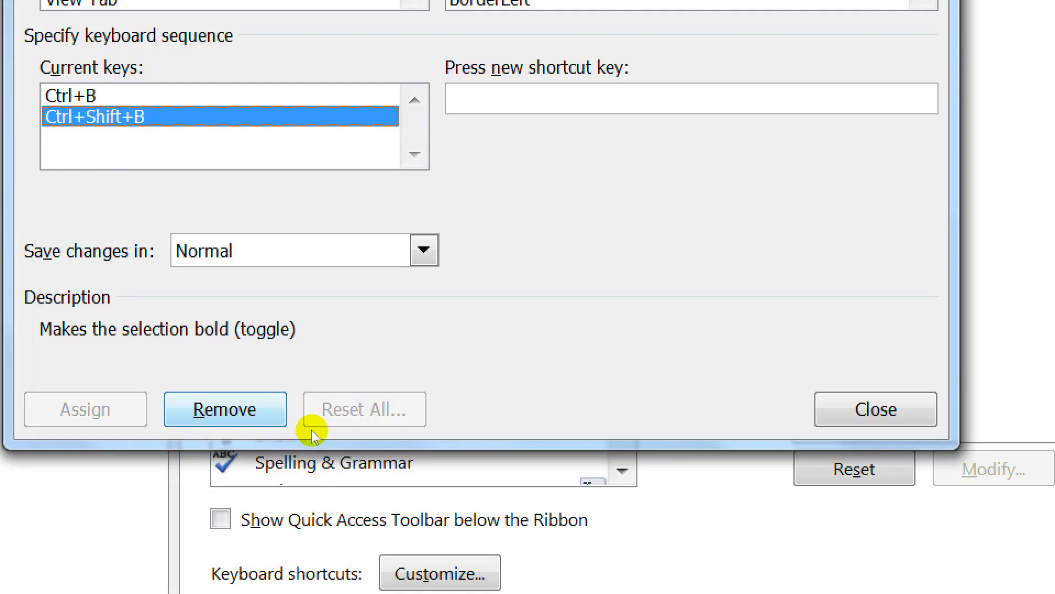
pyautogui.hotkey('alt', 'r')
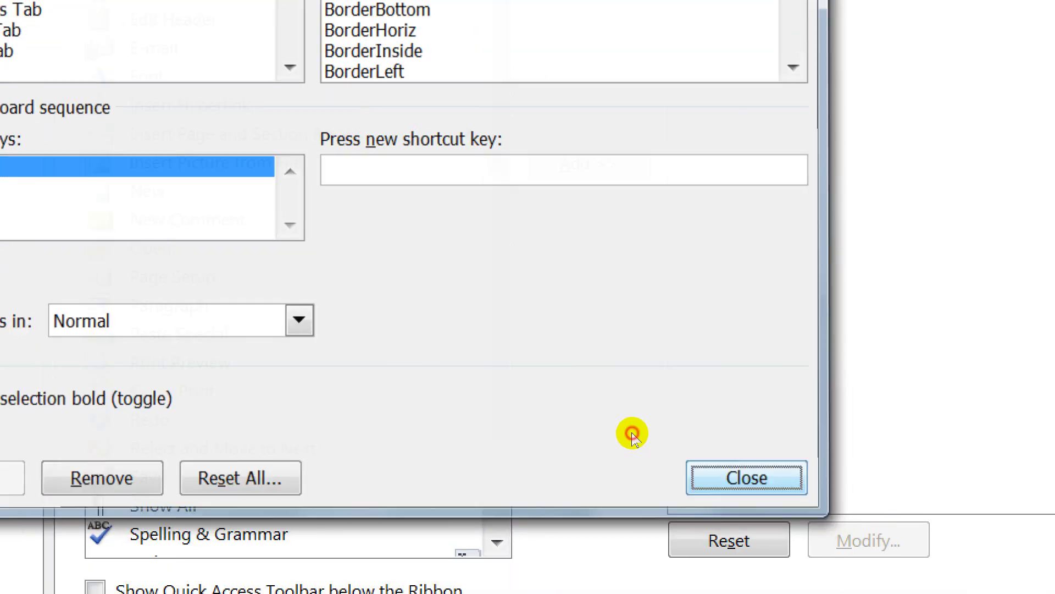
pyautogui.press('Escape')
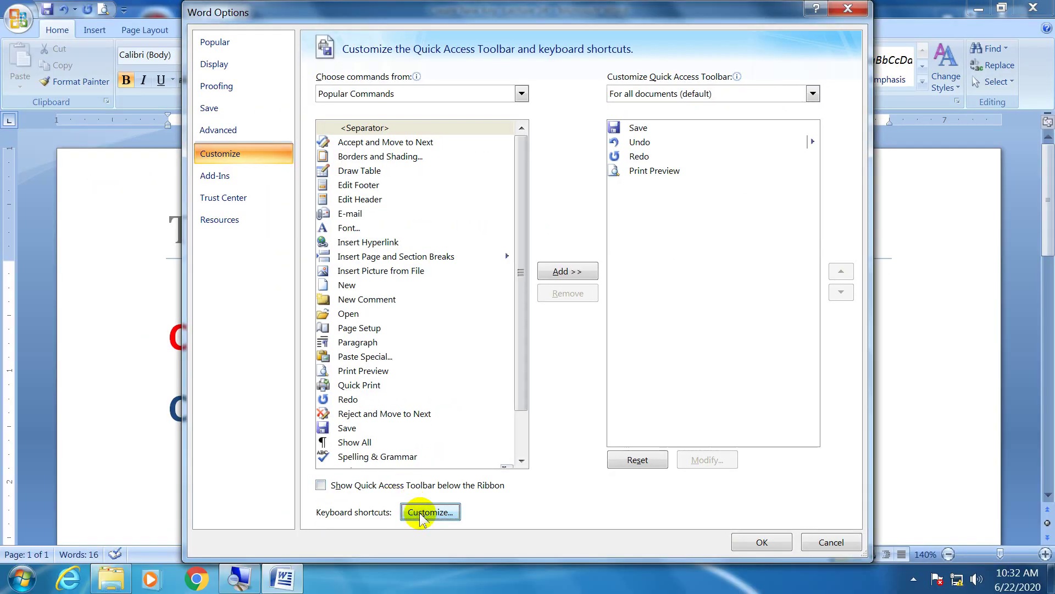
# Step: Reopen the keyboard customization and choose the Home Tab category's BorderAll command, ready for a new shortcut entry
pyautogui.click(426, 513)
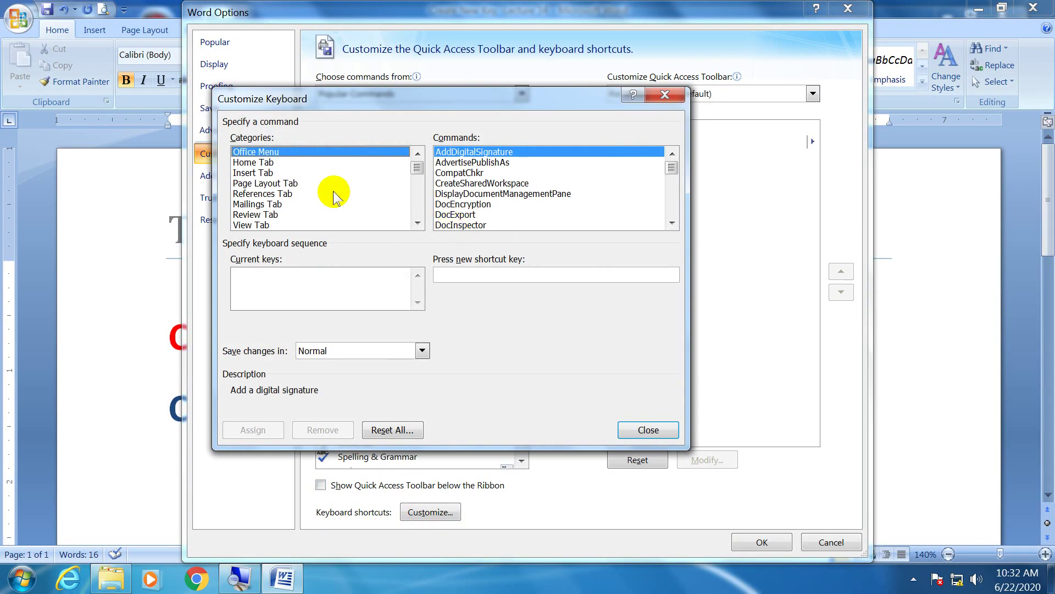
pyautogui.click(264, 164)
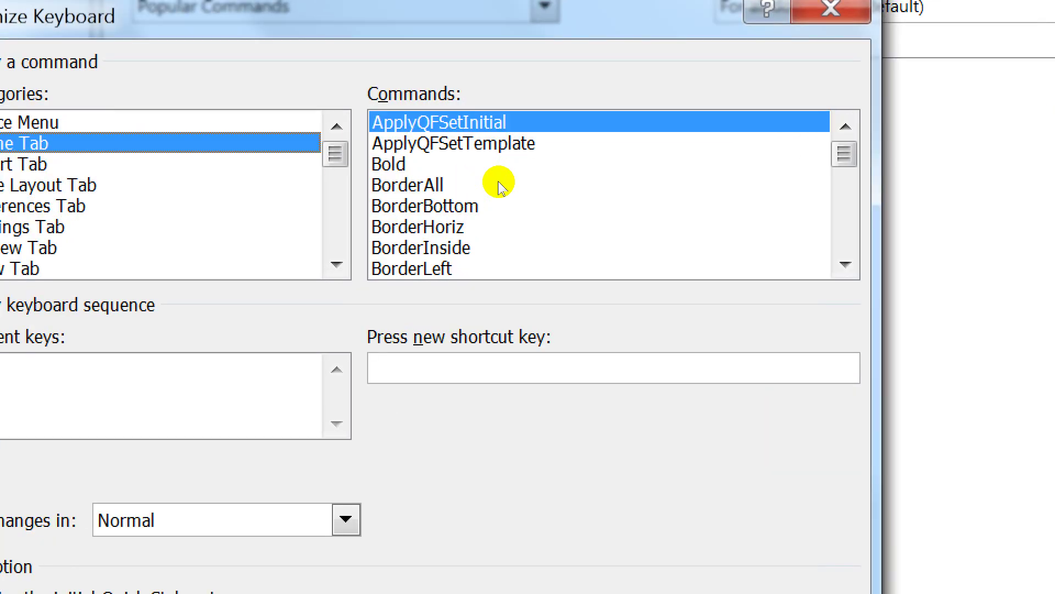
pyautogui.click(450, 184)
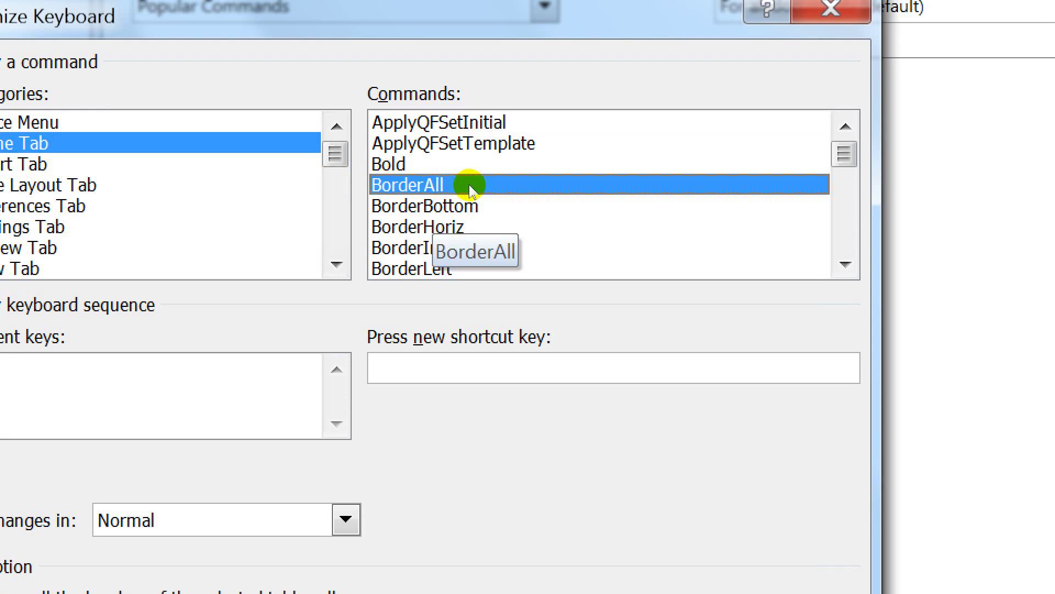
pyautogui.click(445, 367)
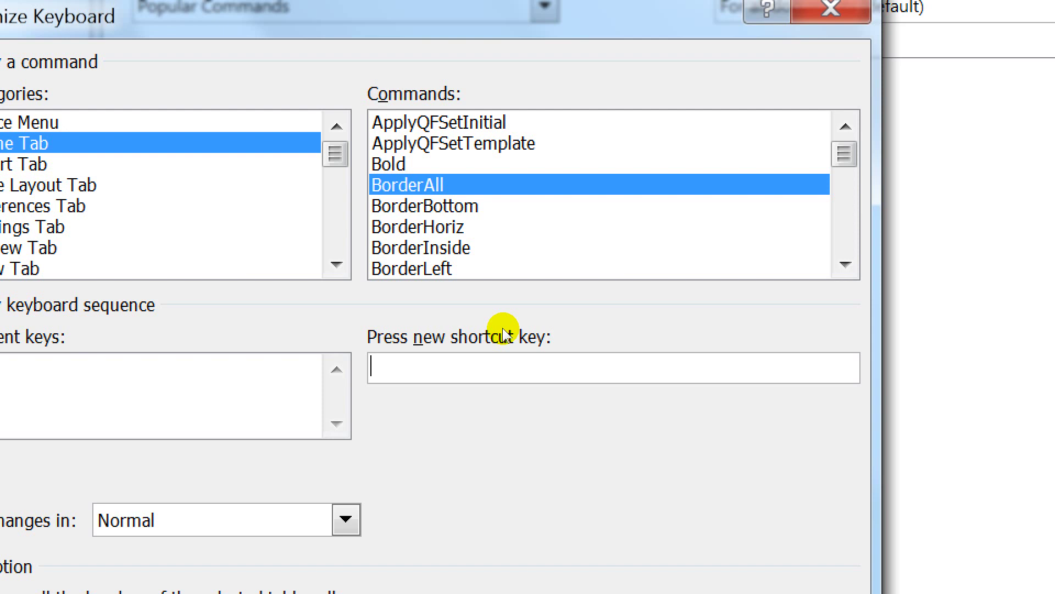
# Step: Try Ctrl+Shift+B and Ctrl+B as new shortcuts for BorderAll, clearing each entry without assigning it
pyautogui.hotkey('ctrl', 'shift', 'b')
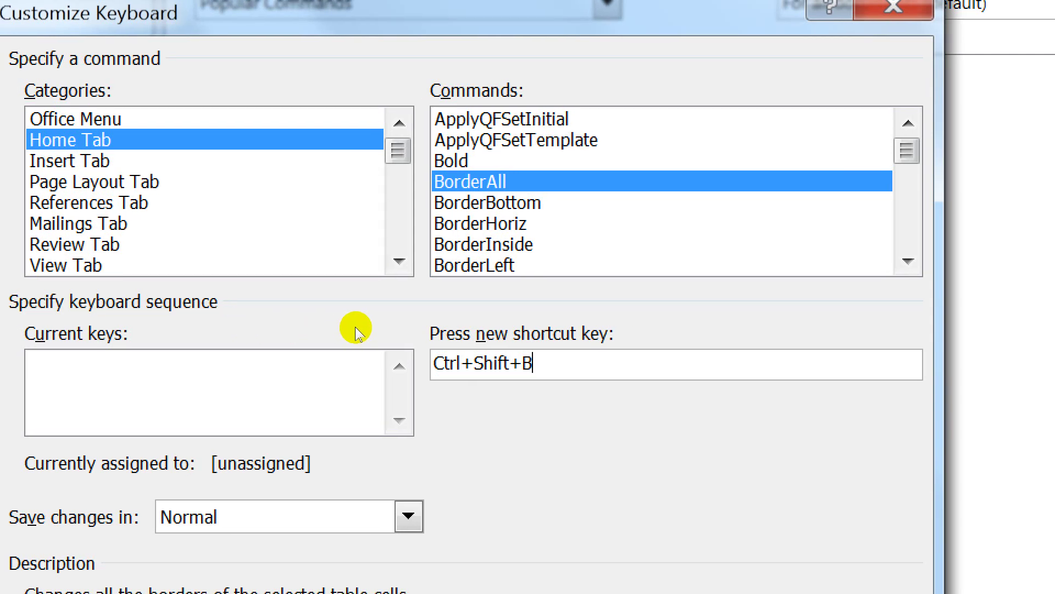
pyautogui.click(493, 278)
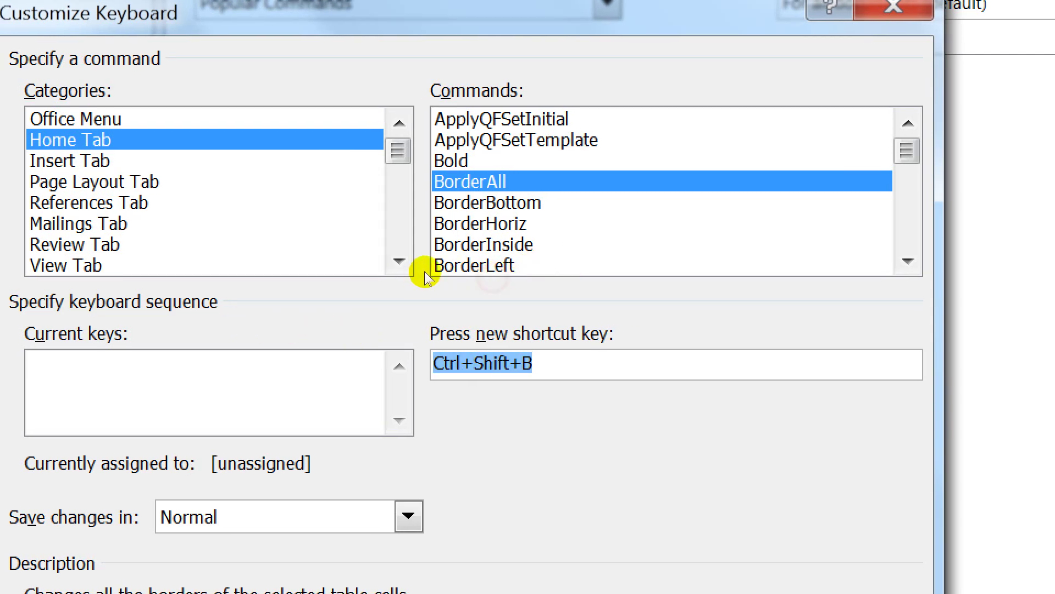
pyautogui.press('BackSpace')
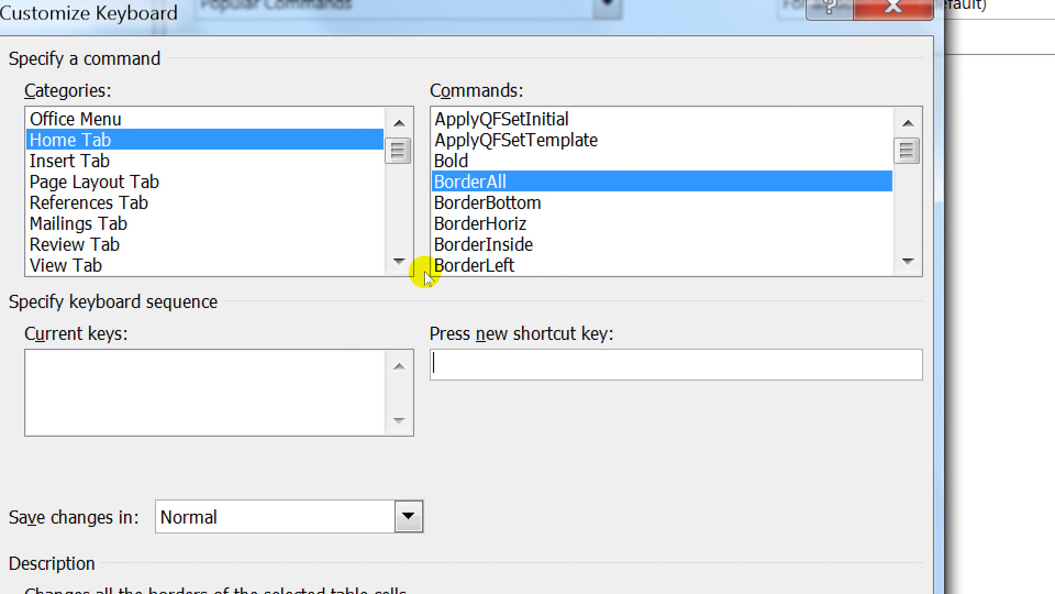
pyautogui.hotkey('ctrl', 'b')
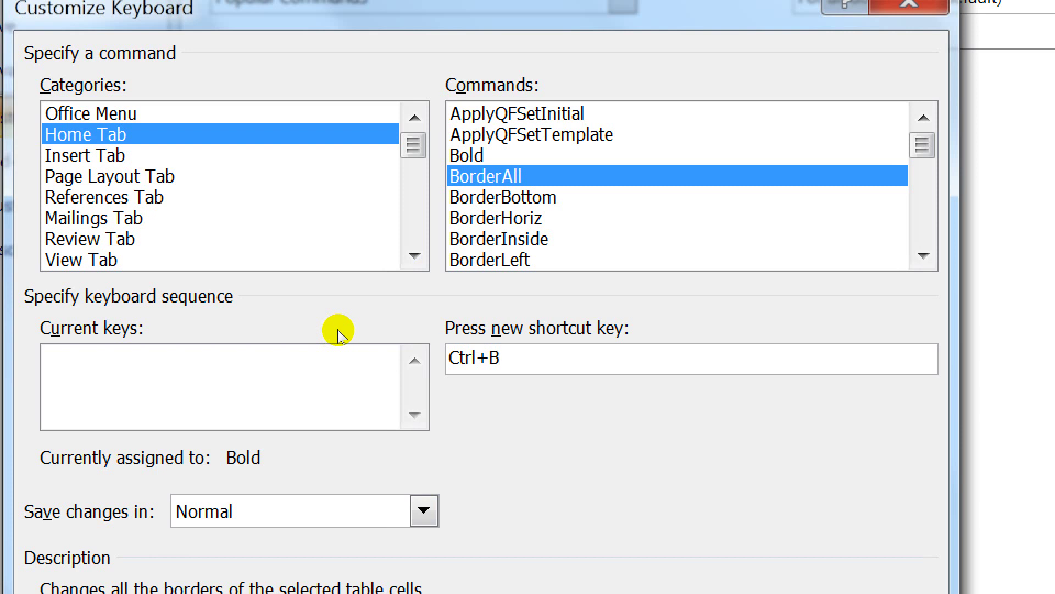
pyautogui.click(465, 276)
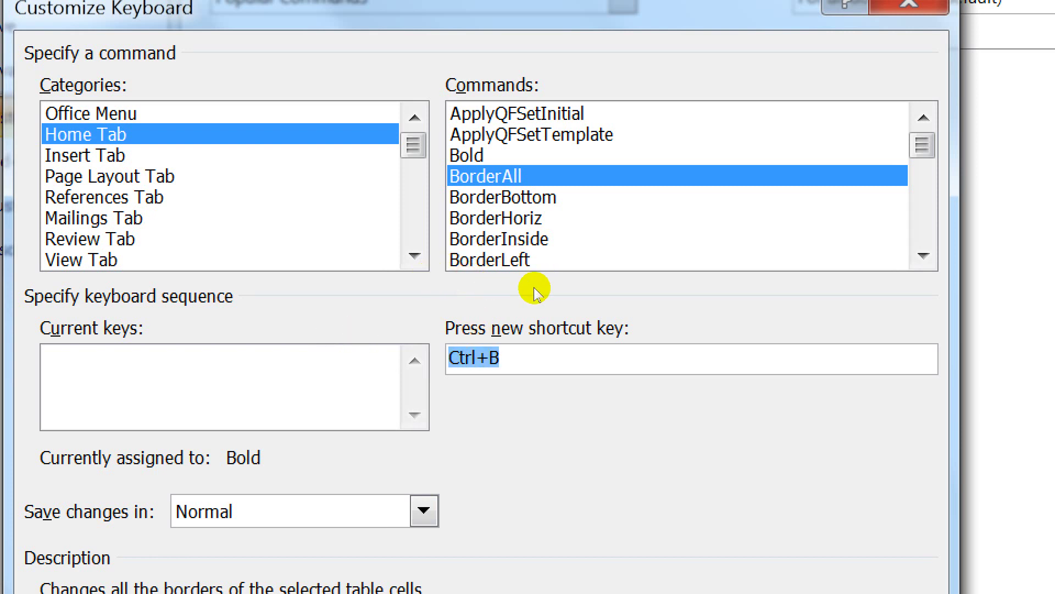
pyautogui.press('BackSpace')
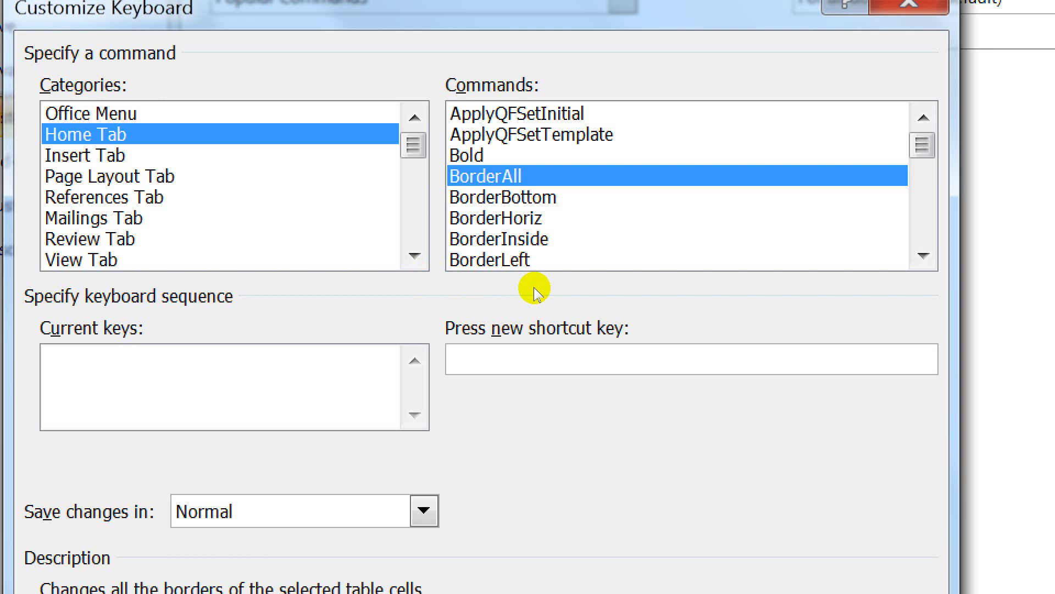
# Step: Assign Ctrl+Shift+B to the BorderAll command and select the BorderBottom command
pyautogui.hotkey('ctrl', 'shift', 'b')
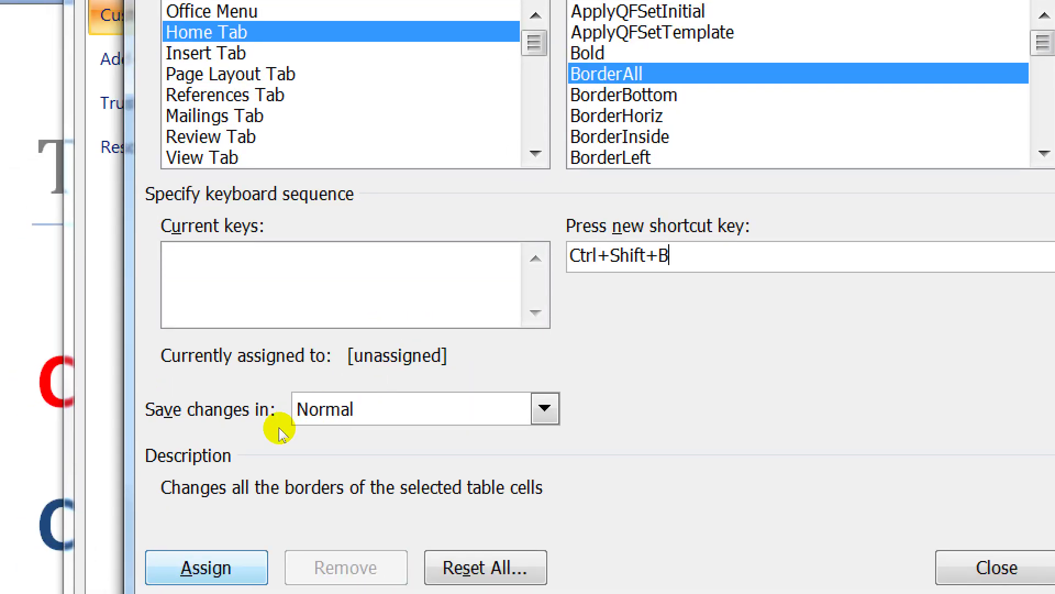
pyautogui.press('Return')
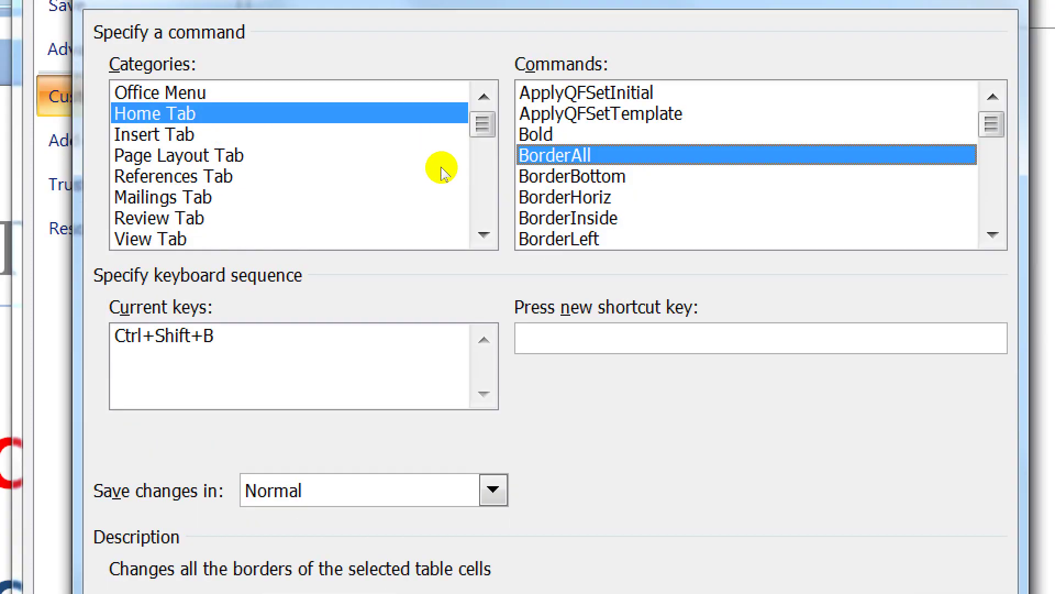
pyautogui.press('Down')
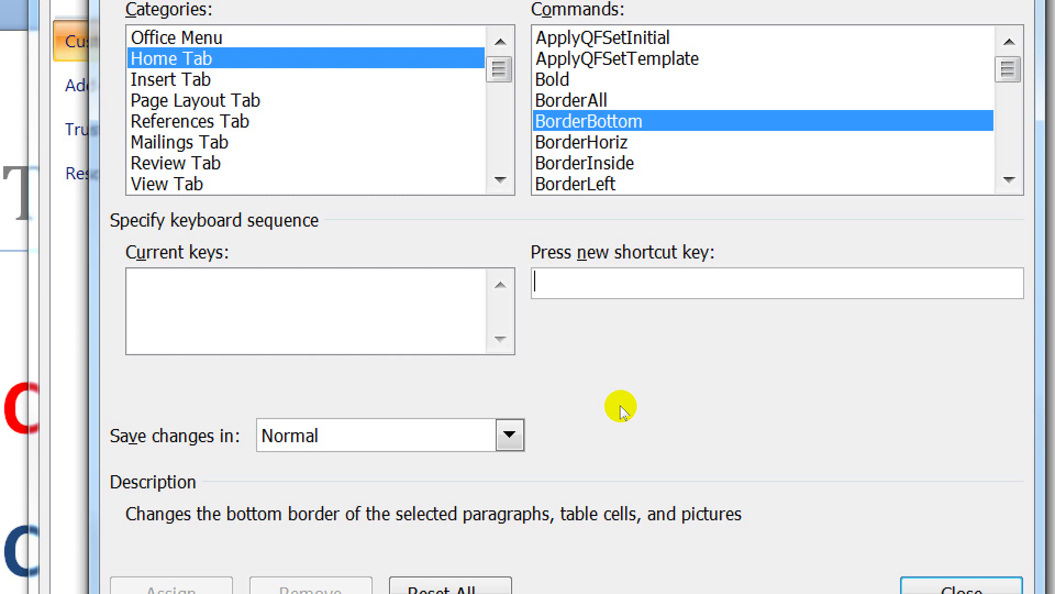
# Step: Try Ctrl+Shift+V, Ctrl+Shift+X, Ctrl+G and Alt+Shift+V as shortcuts for BorderBottom, clearing each entry
pyautogui.hotkey('ctrl', 'shift', 'v')
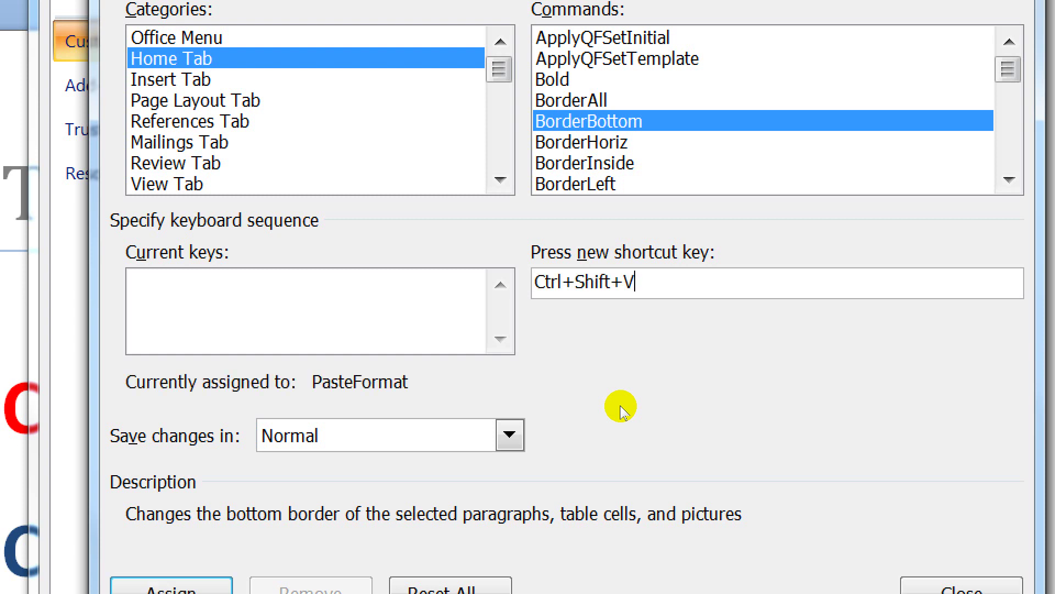
pyautogui.press('BackSpace')
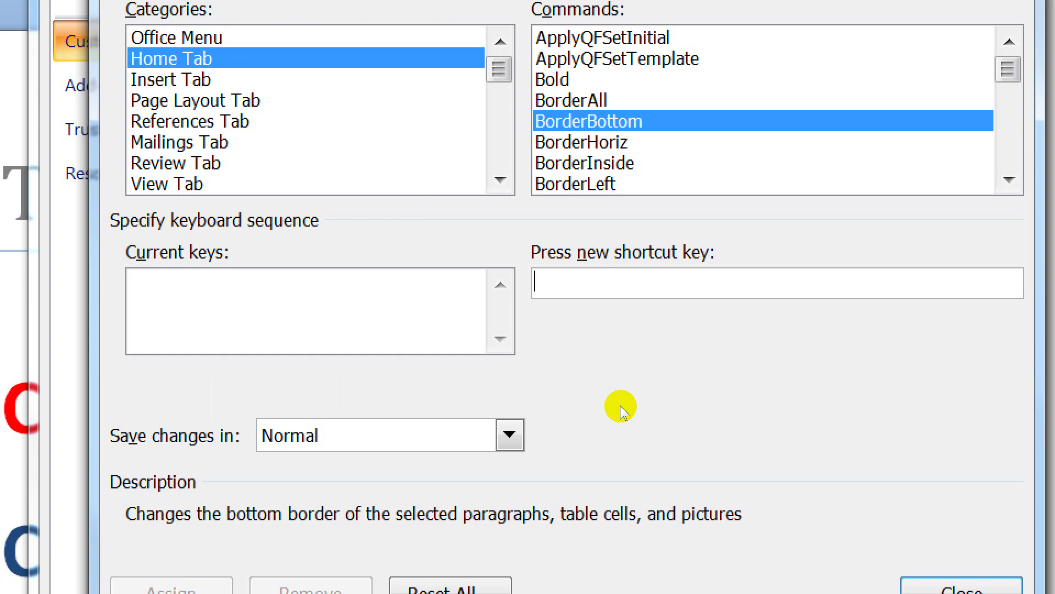
pyautogui.hotkey('ctrl', 'shift', 'x')
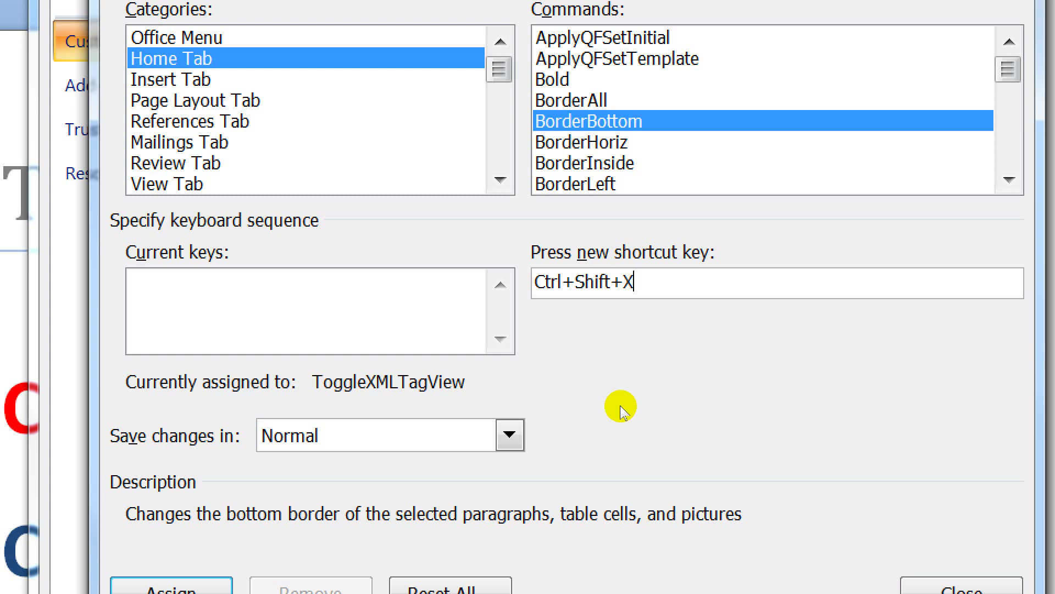
pyautogui.press('BackSpace')
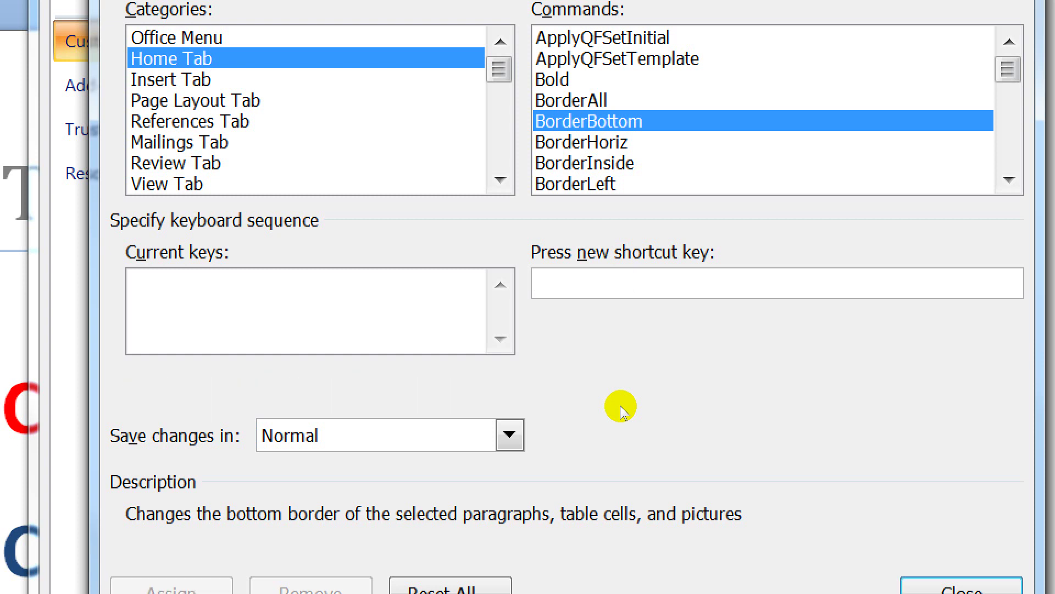
pyautogui.hotkey('ctrl', 'g')
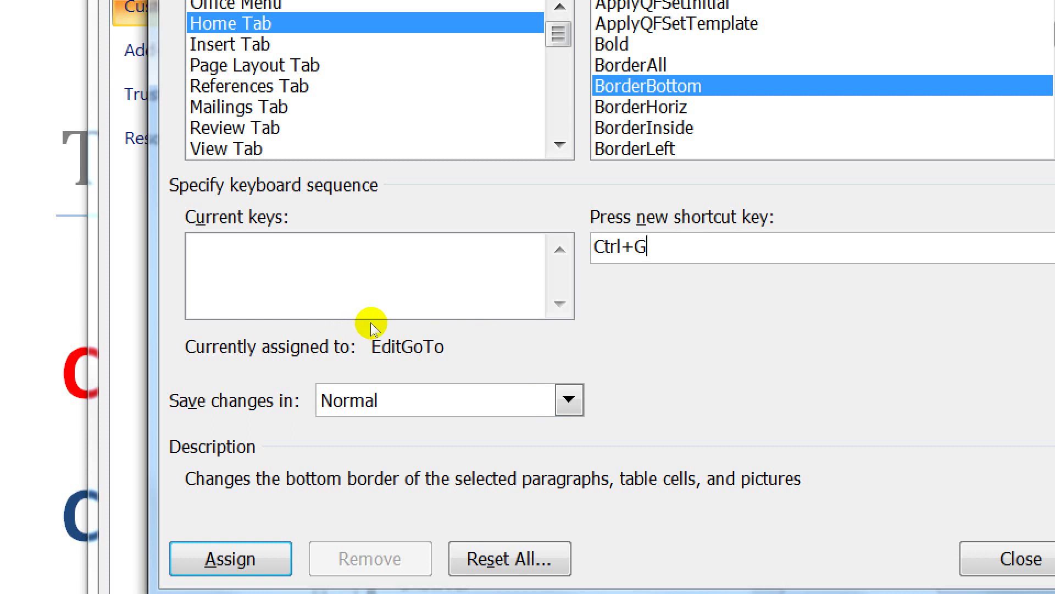
pyautogui.press('BackSpace')
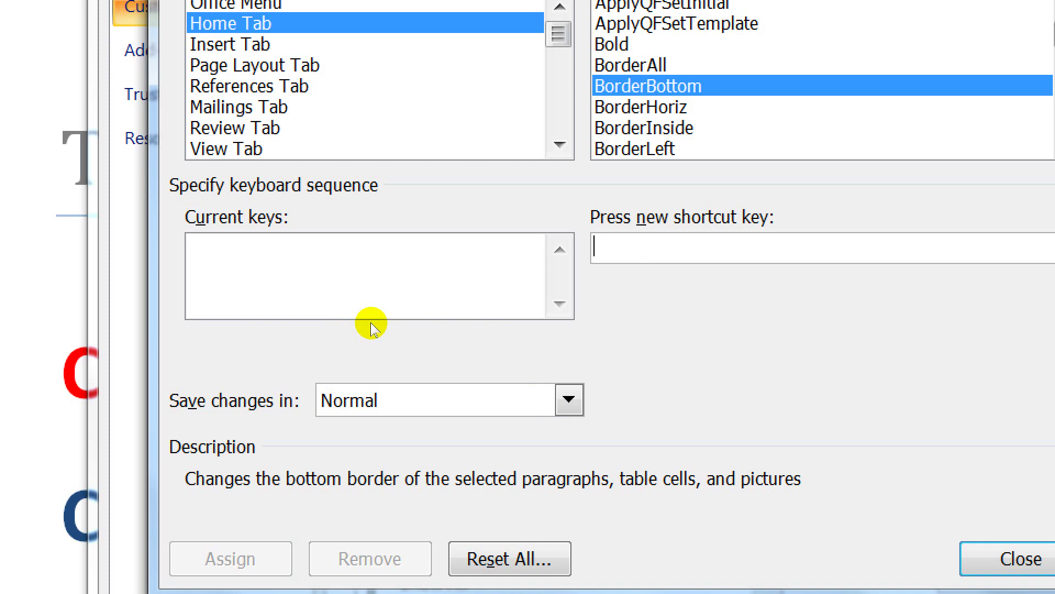
pyautogui.hotkey('alt', 'shift', 'v')
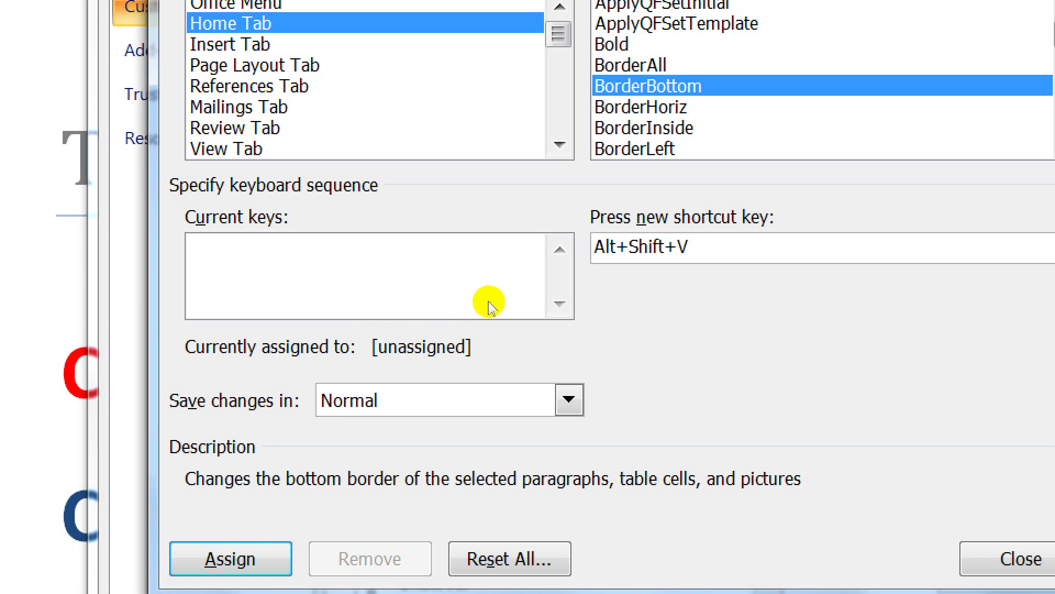
pyautogui.press('BackSpace')
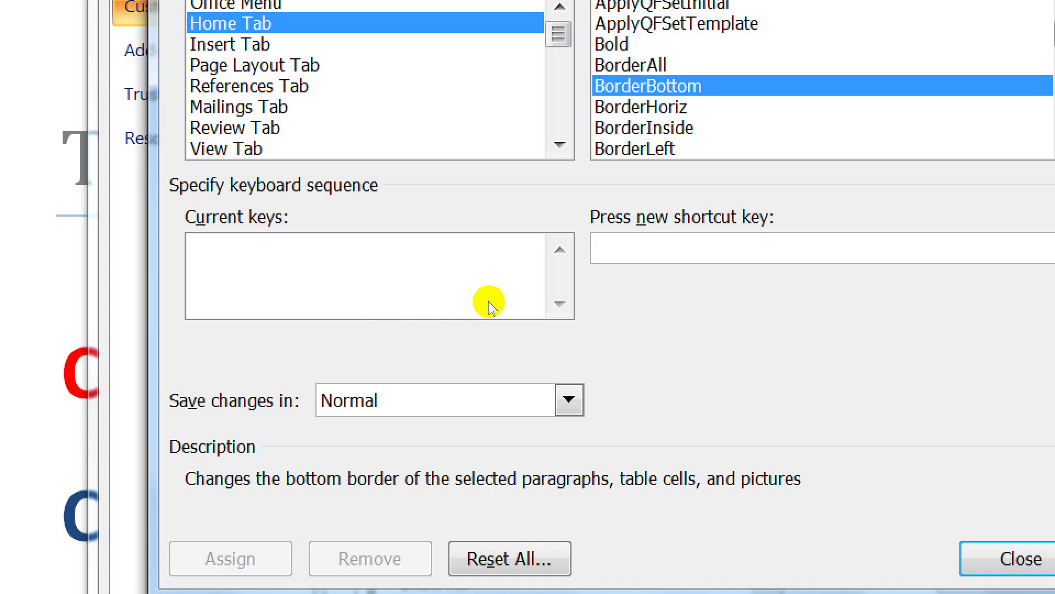
# Step: Assign Alt+Shift+B to the BorderBottom command and close the keyboard customization
pyautogui.hotkey('alt', 'shift', 'b')
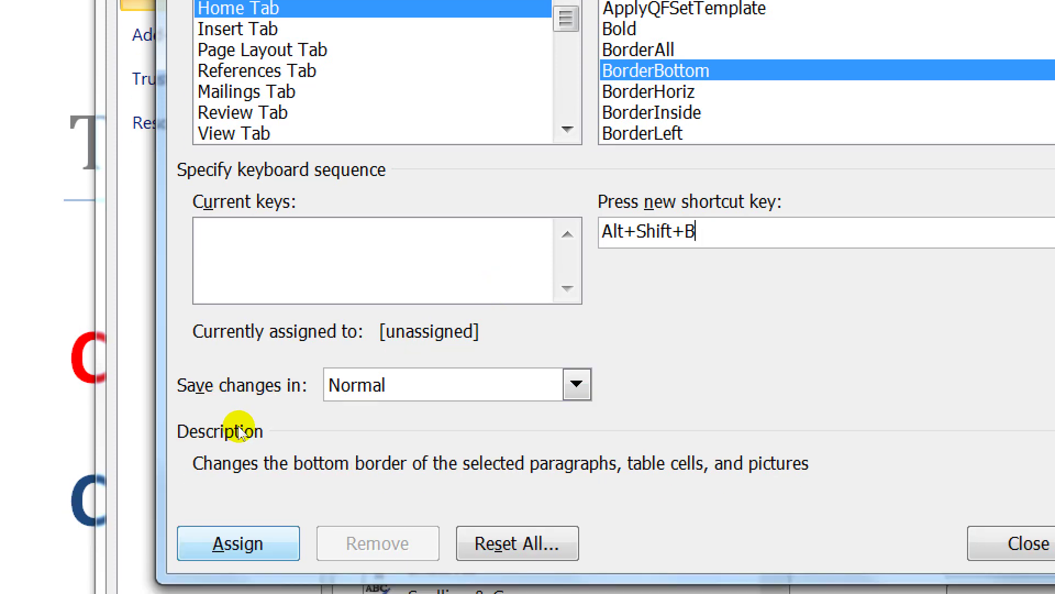
pyautogui.press('Return')
pyautogui.press('Escape')
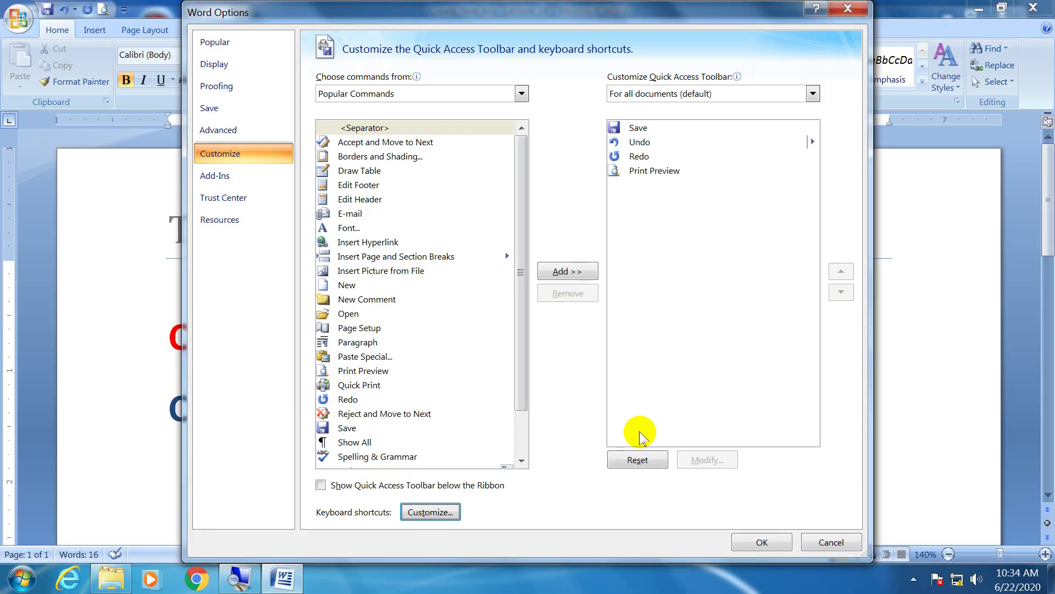
# Step: Confirm the Word options and apply BorderAll to the Create, Remove and Reset All list items with its newly assigned shortcut
pyautogui.click(738, 545)
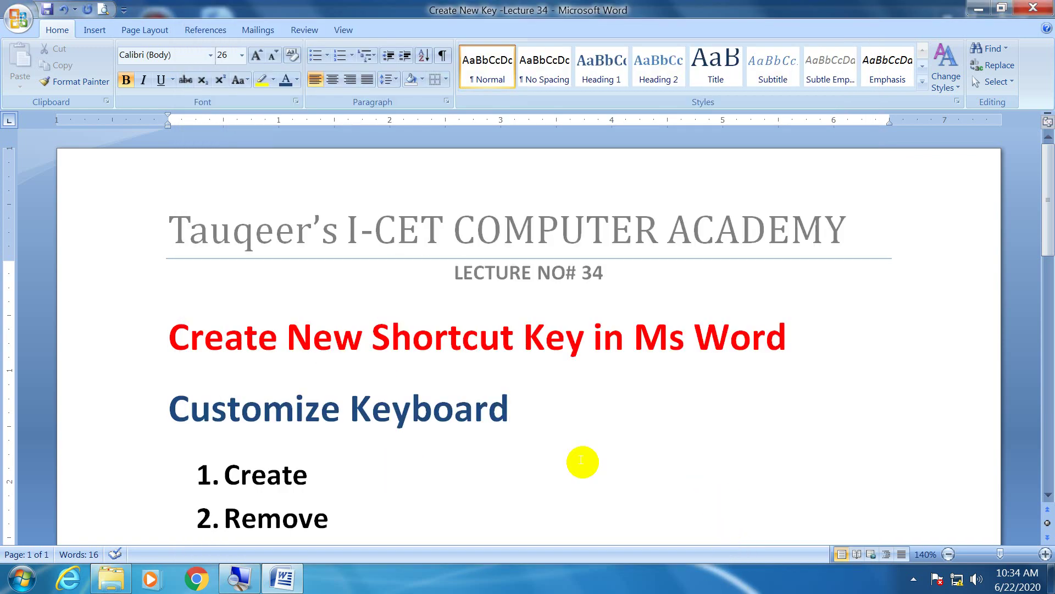
pyautogui.scroll(-2, 495, 440)
pyautogui.moveTo(354, 454); pyautogui.dragTo(254, 368)
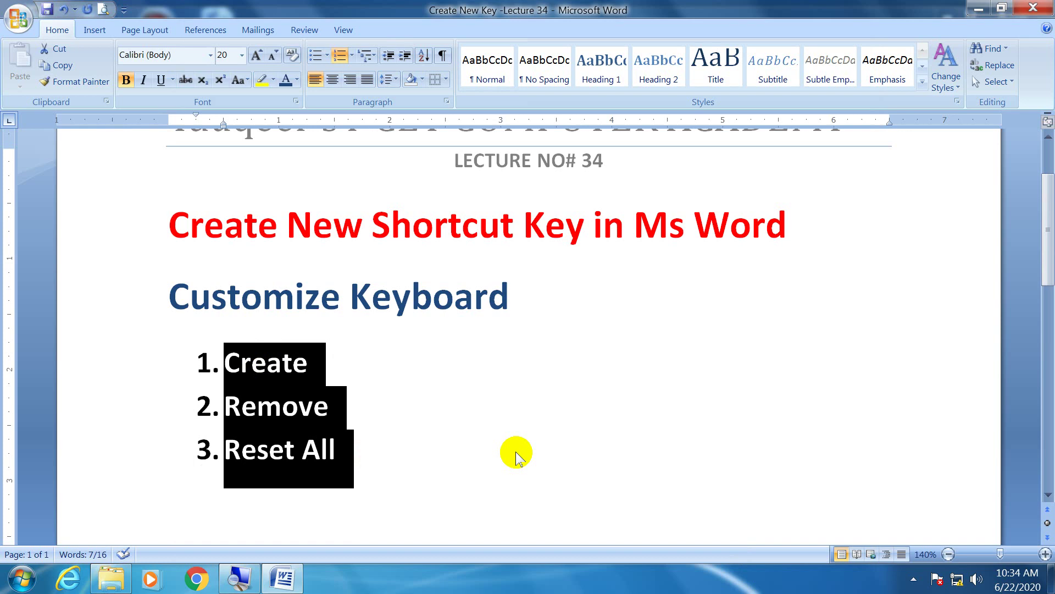
pyautogui.hotkey('alt', 'b')
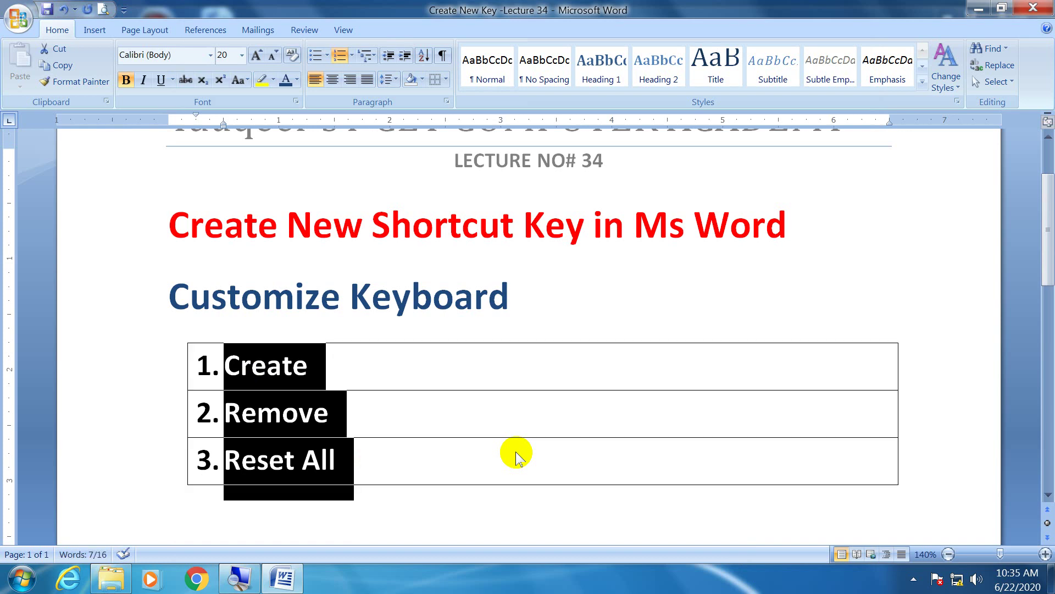
pyautogui.click(519, 296)
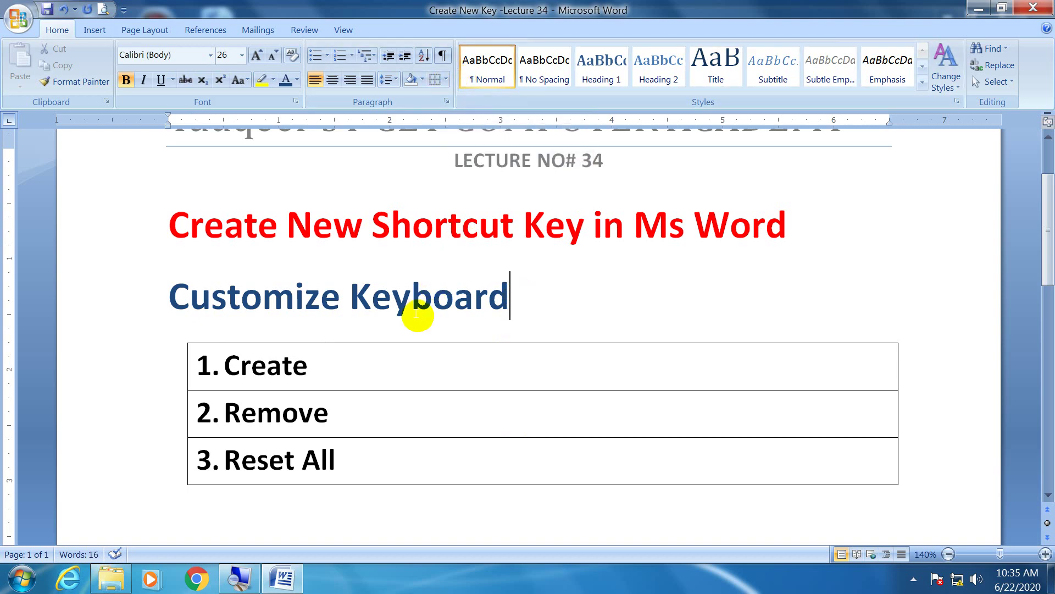
# Step: Remove all borders from the Create, Remove and Reset All list items
pyautogui.click(346, 458)
pyautogui.moveTo(347, 458); pyautogui.dragTo(212, 365)
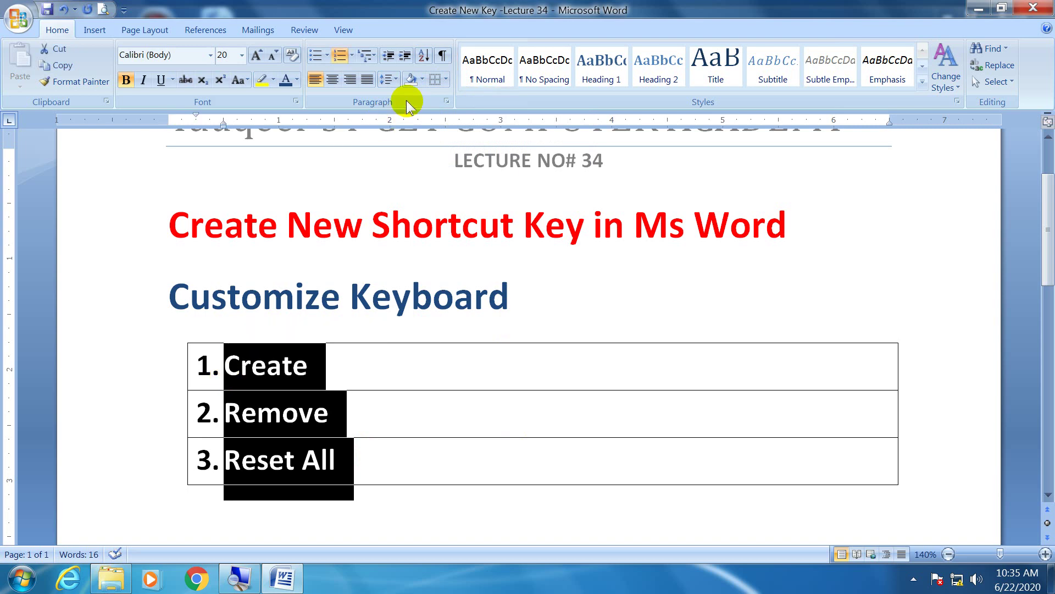
pyautogui.click(438, 81)
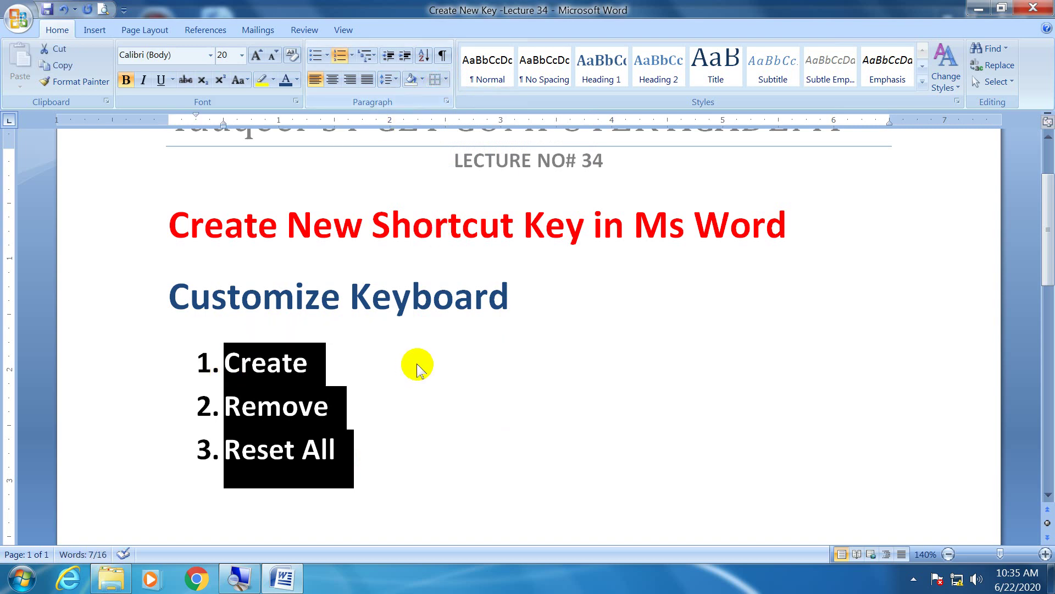
# Step: Add a bottom border to the "Customize Keyboard" heading with the newly assigned BorderBottom shortcut
pyautogui.click(511, 300)
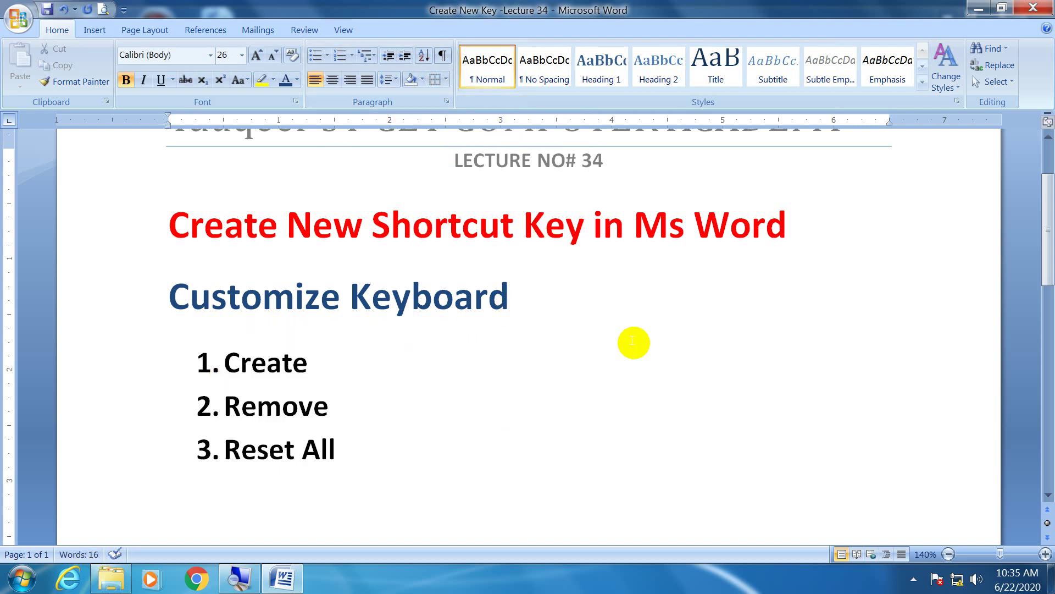
pyautogui.hotkey('alt', 'v')
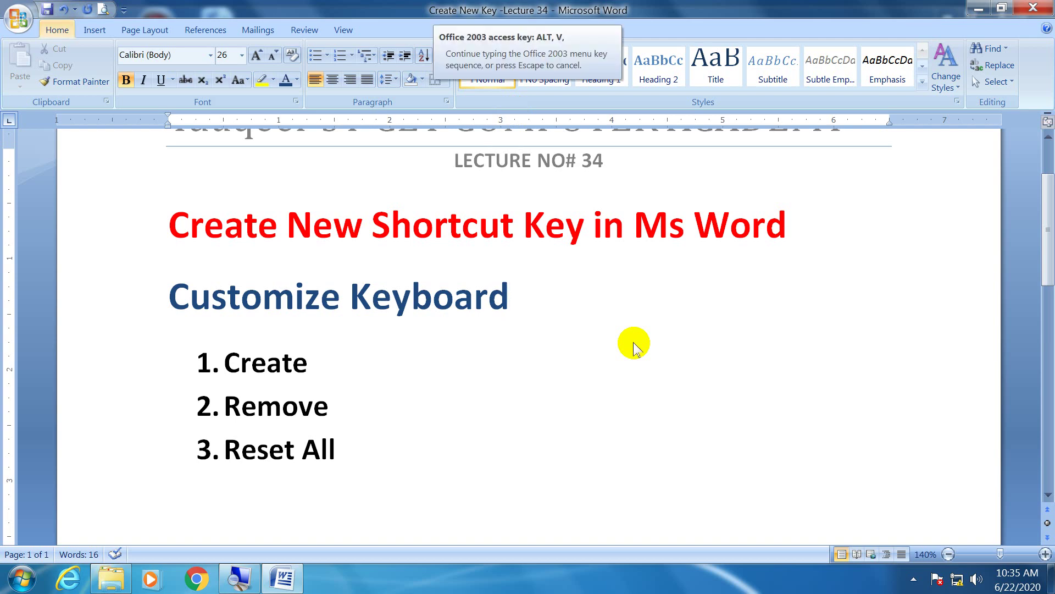
pyautogui.press('Escape')
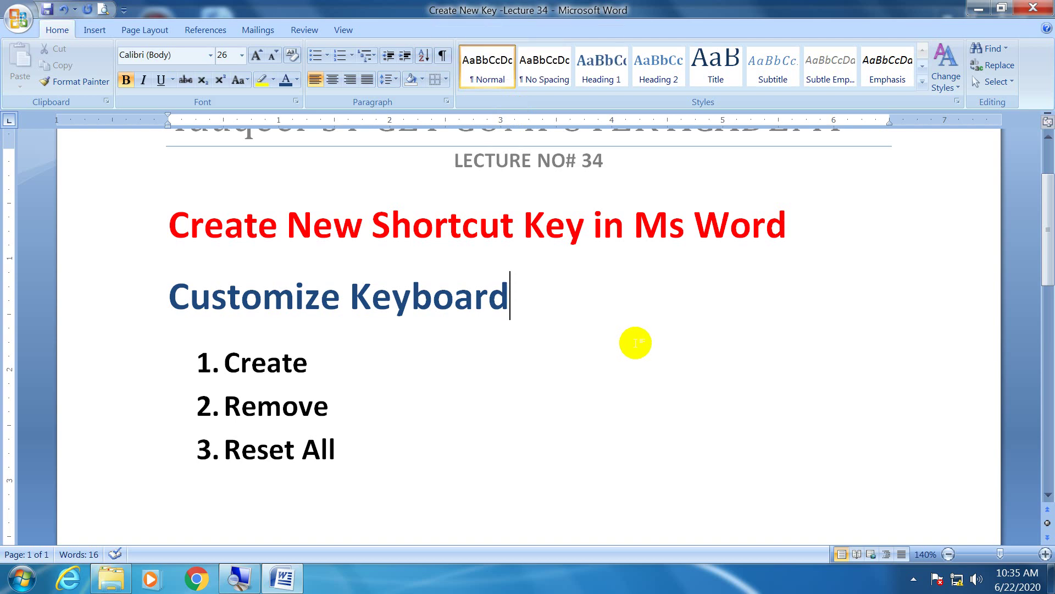
pyautogui.hotkey('alt', 'b')
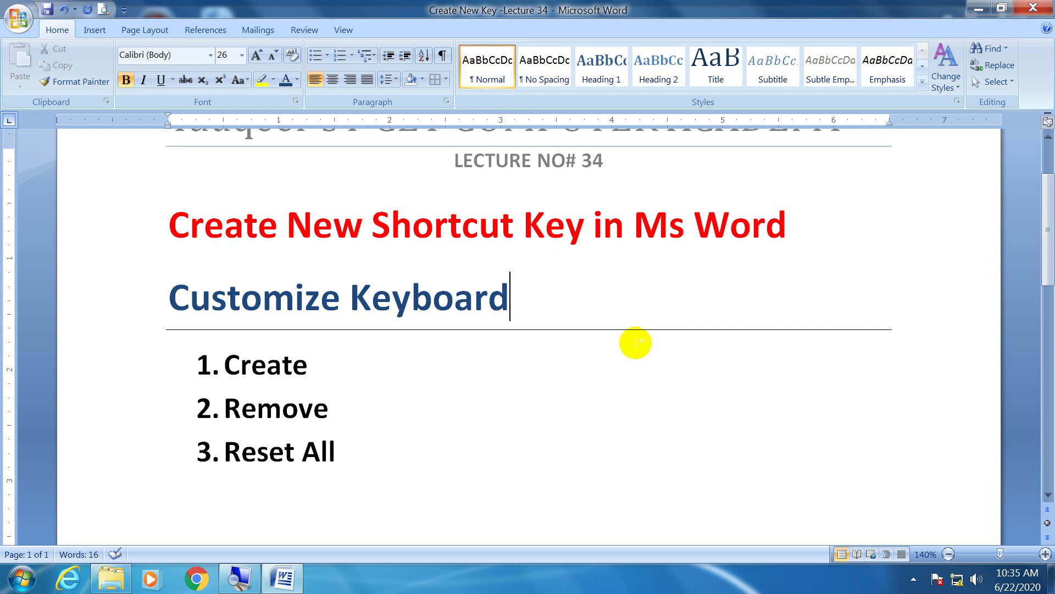
# Step: Remove the Ctrl+Shift+B assignment from the Home Tab's BorderAll command, confirm the options and return to the end of the list
pyautogui.click(17, 19)
pyautogui.click(215, 358)
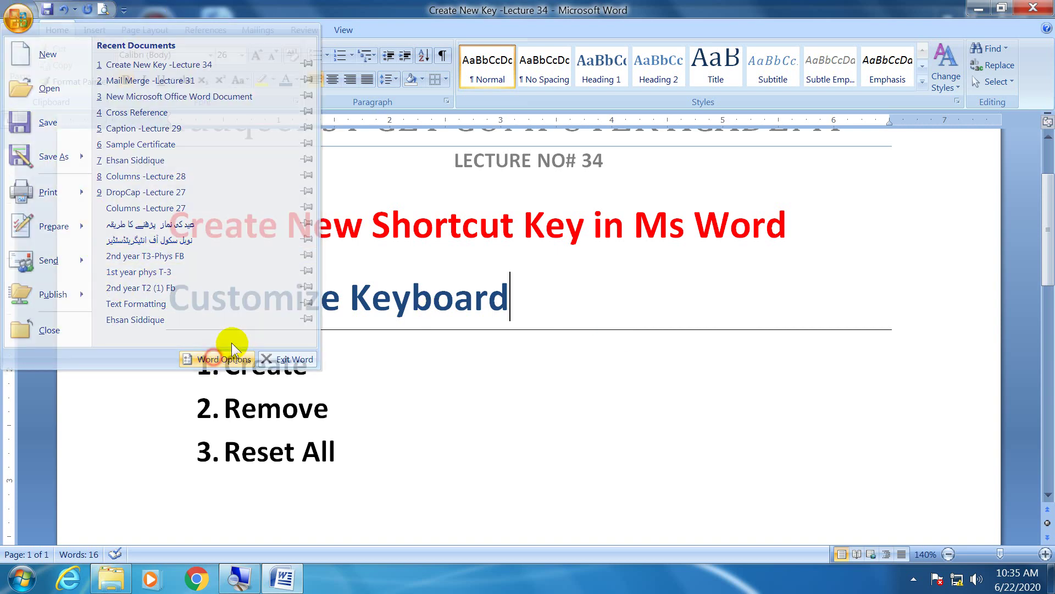
pyautogui.click(236, 153)
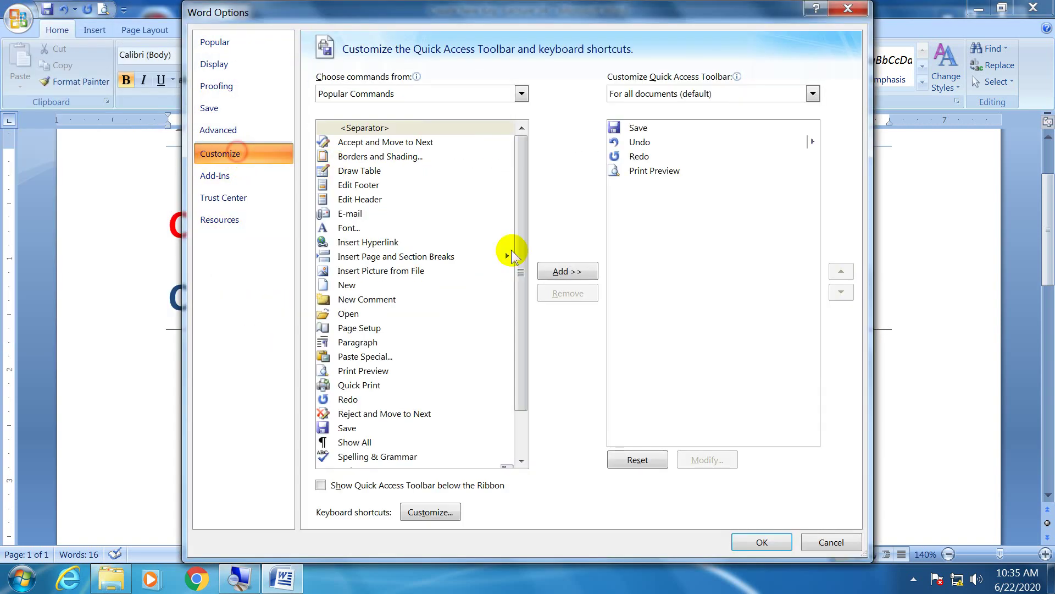
pyautogui.click(442, 511)
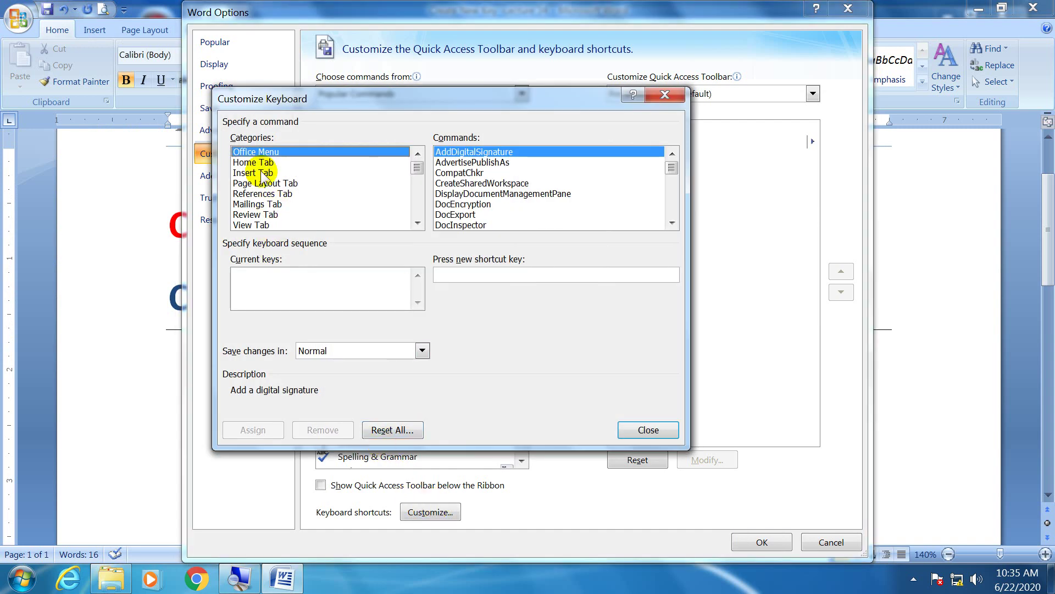
pyautogui.click(256, 162)
pyautogui.click(445, 183)
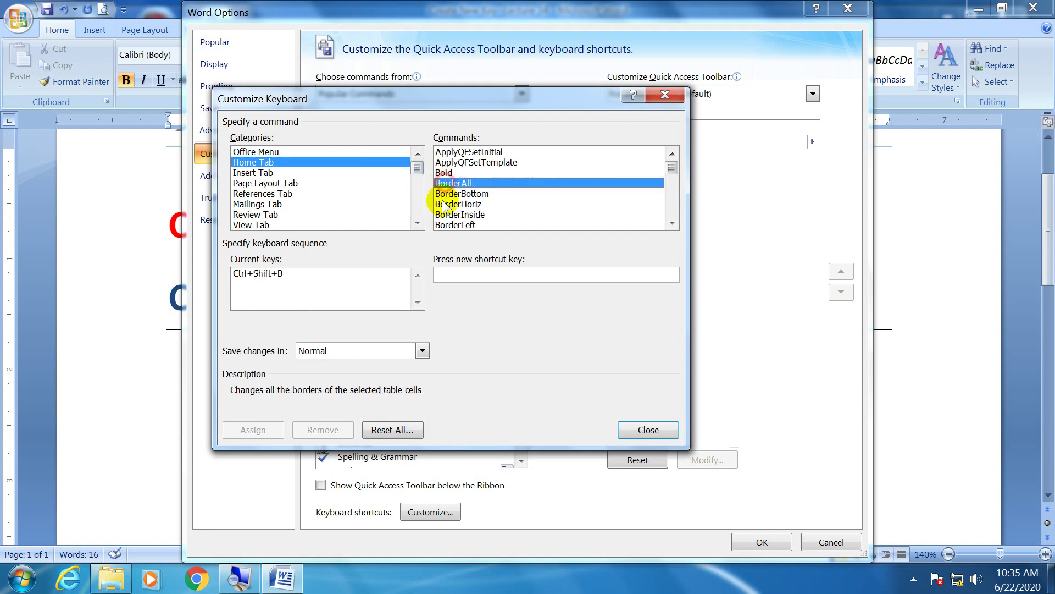
pyautogui.click(277, 273)
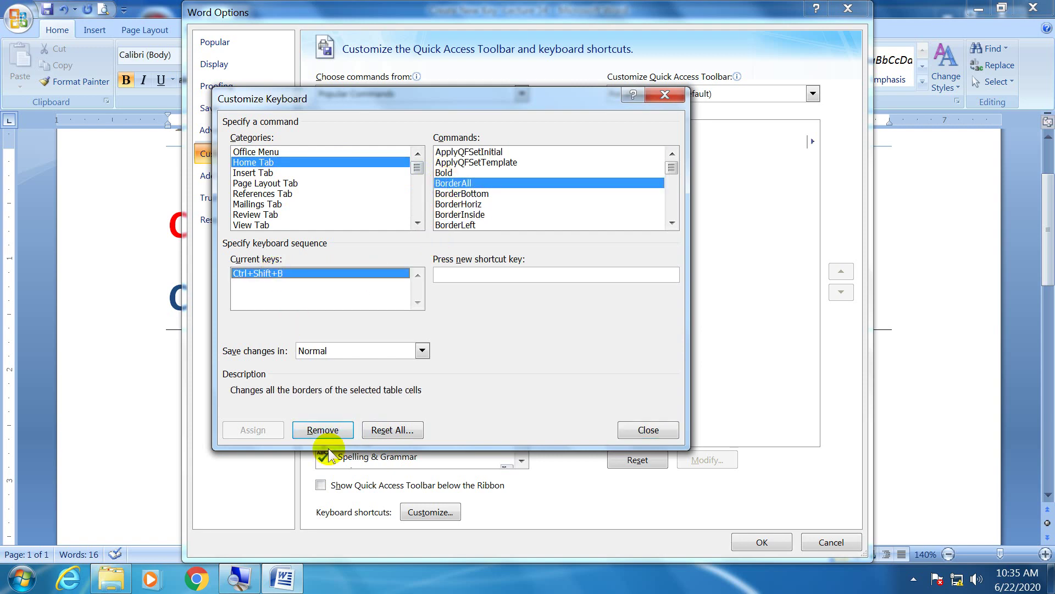
pyautogui.click(324, 430)
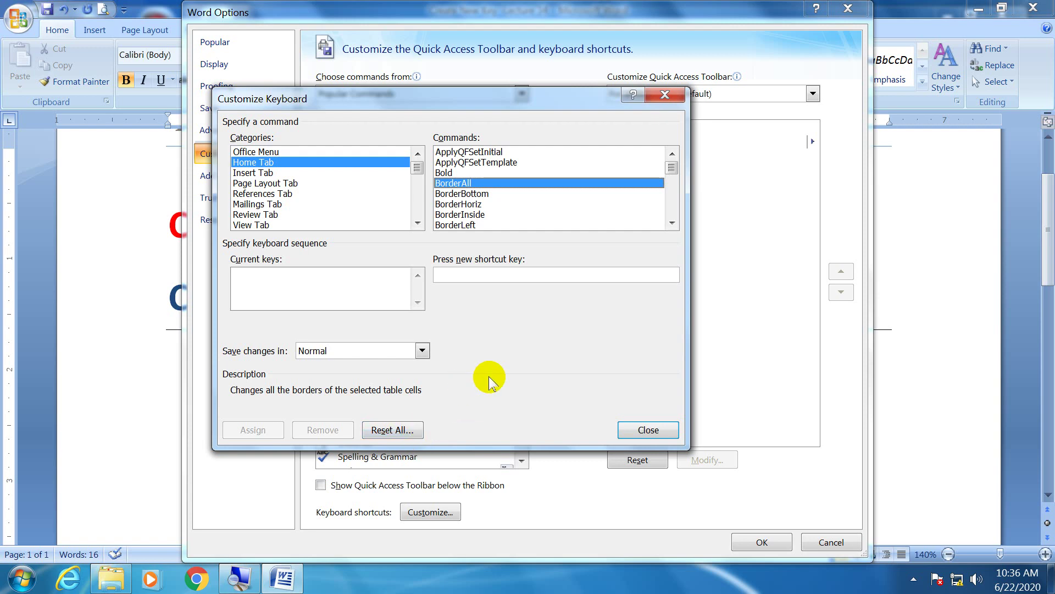
pyautogui.click(627, 430)
pyautogui.click(740, 542)
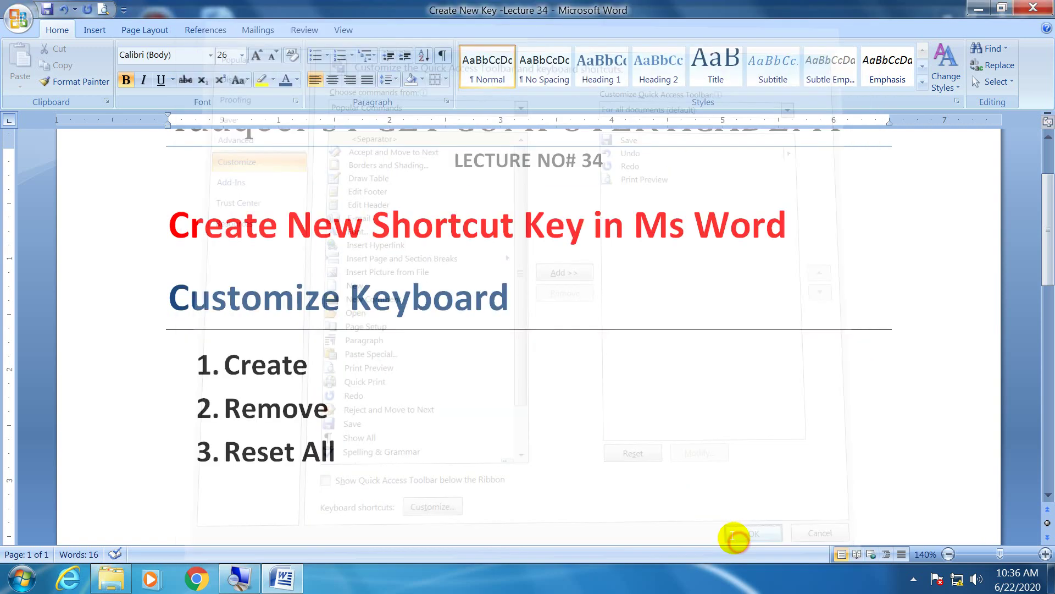
pyautogui.click(401, 469)
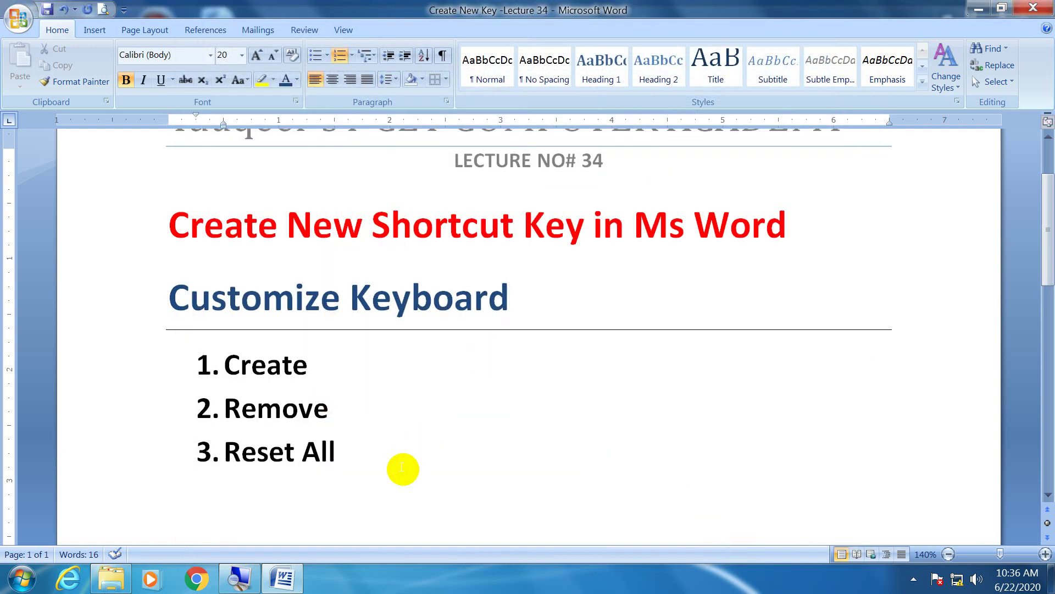